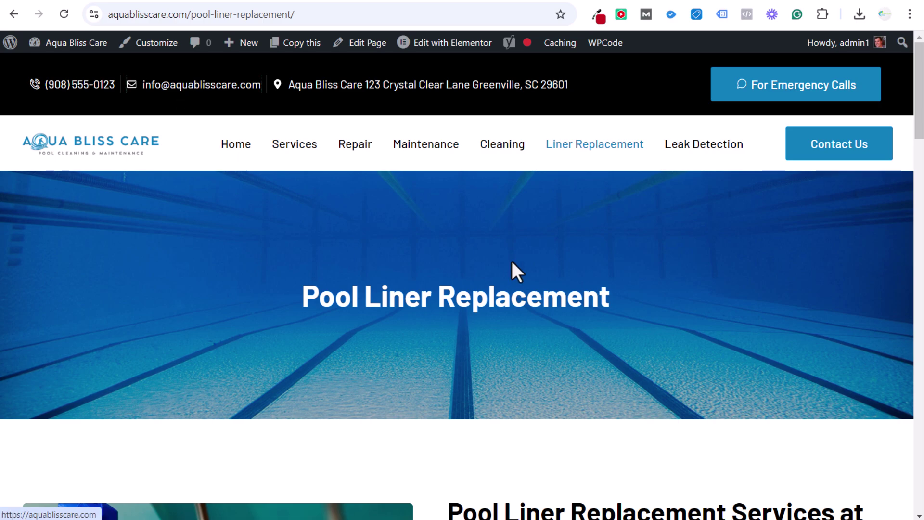
# Step: Read through the button's mailto link: its email address and the subject 'Interested in Swimming Pool Services'
pyautogui.scroll(-10, 590, 247)
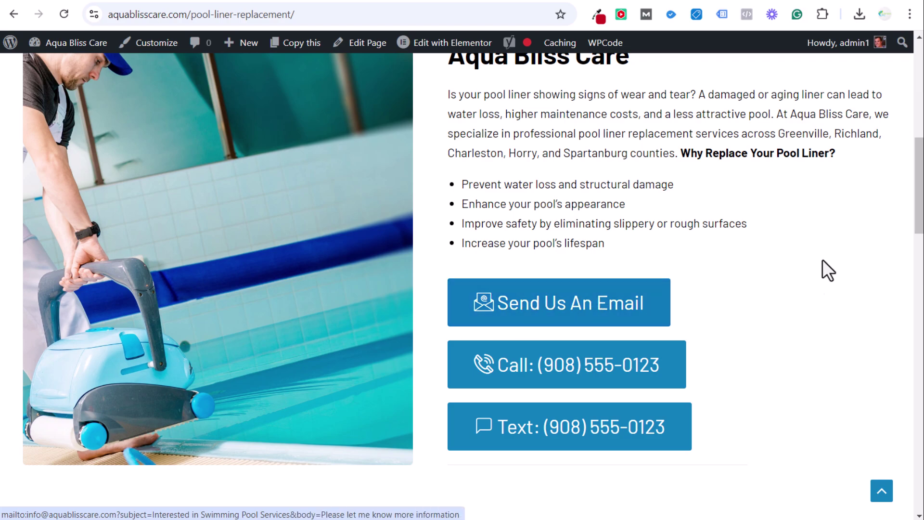
pyautogui.moveTo(916, 206); pyautogui.dragTo(904, 434)
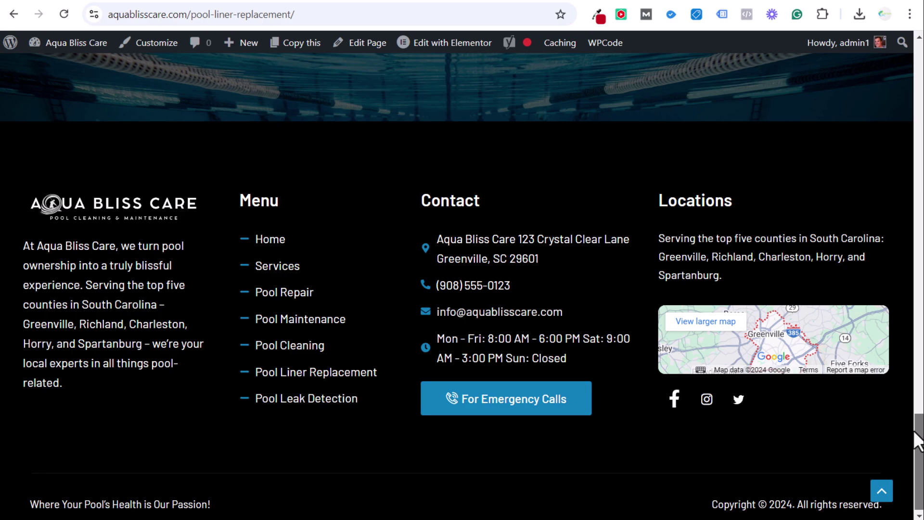
pyautogui.moveTo(918, 439); pyautogui.dragTo(899, 173)
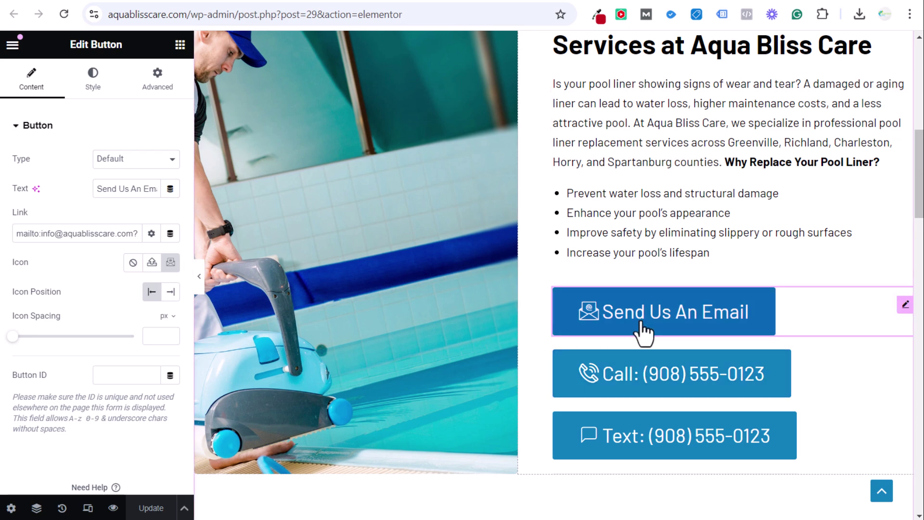
pyautogui.moveTo(14, 240)
pyautogui.mouseDown()
pyautogui.moveTo(118, 233)
pyautogui.moveTo(1, 243)
pyautogui.mouseUp()
pyautogui.click(48, 233)
pyautogui.click(116, 234)
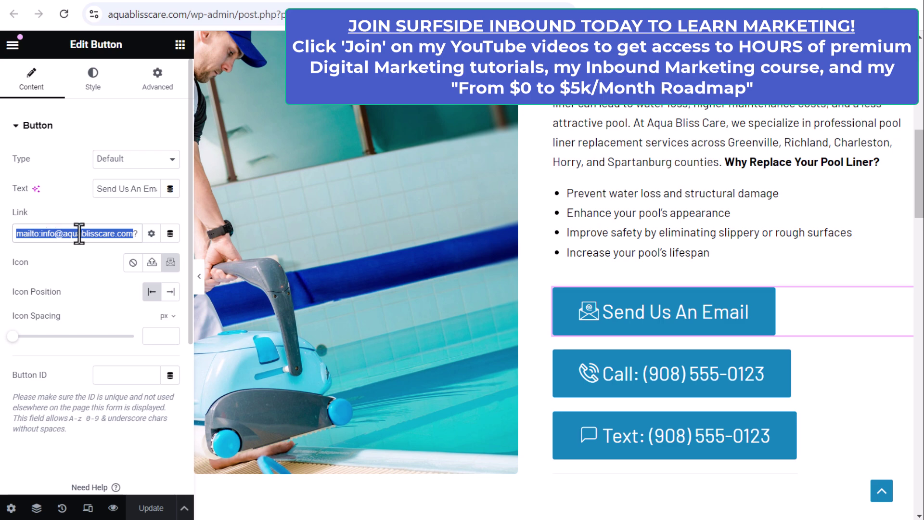
pyautogui.click(124, 233)
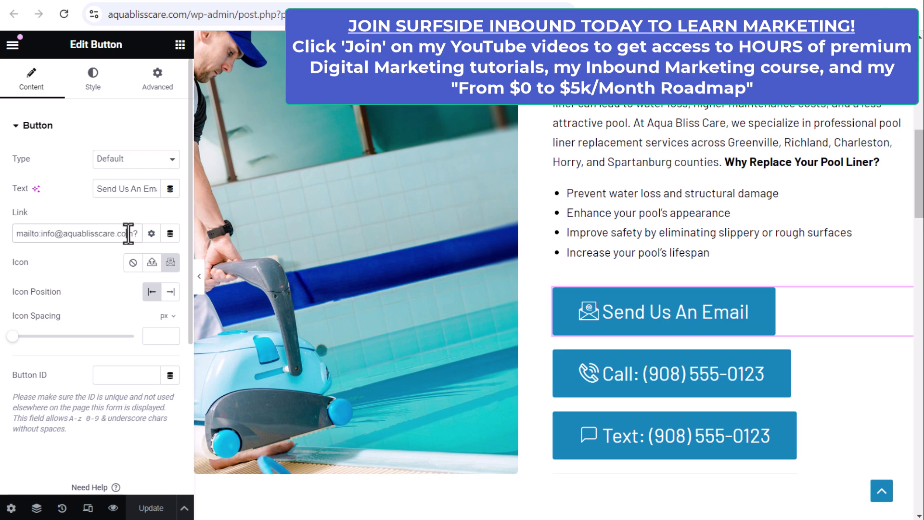
pyautogui.moveTo(128, 234); pyautogui.dragTo(123, 234)
pyautogui.click(115, 233)
pyautogui.click(55, 233)
pyautogui.moveTo(88, 233); pyautogui.dragTo(10, 238)
pyautogui.click(104, 233)
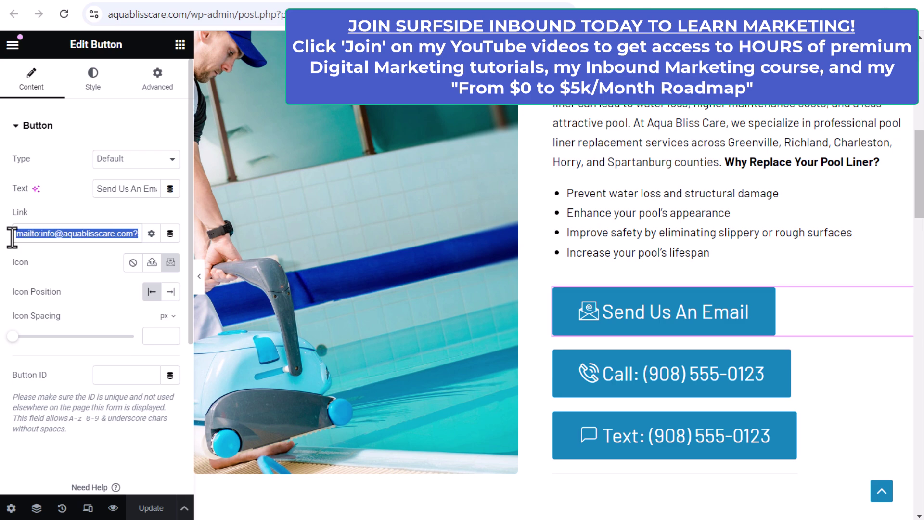
pyautogui.click(95, 233)
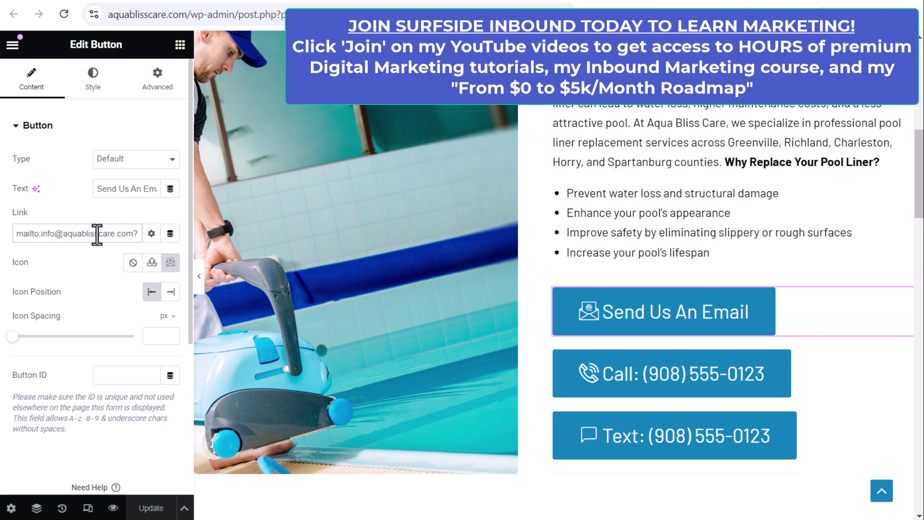
pyautogui.hotkey('ctrl', 'a')
pyautogui.click(99, 233)
pyautogui.moveTo(66, 234); pyautogui.dragTo(125, 234)
pyautogui.click(118, 235)
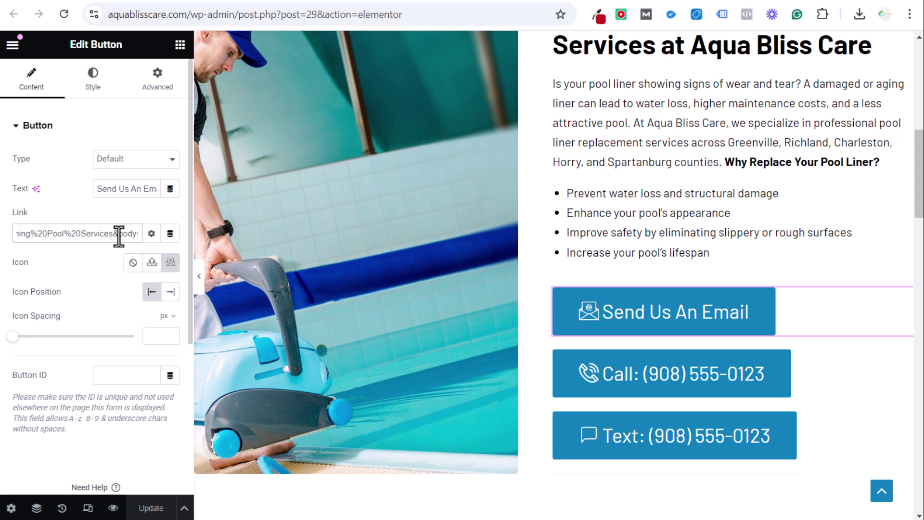
pyautogui.moveTo(119, 236)
pyautogui.mouseDown()
pyautogui.moveTo(129, 234)
pyautogui.moveTo(50, 233)
pyautogui.moveTo(129, 233)
pyautogui.mouseUp()
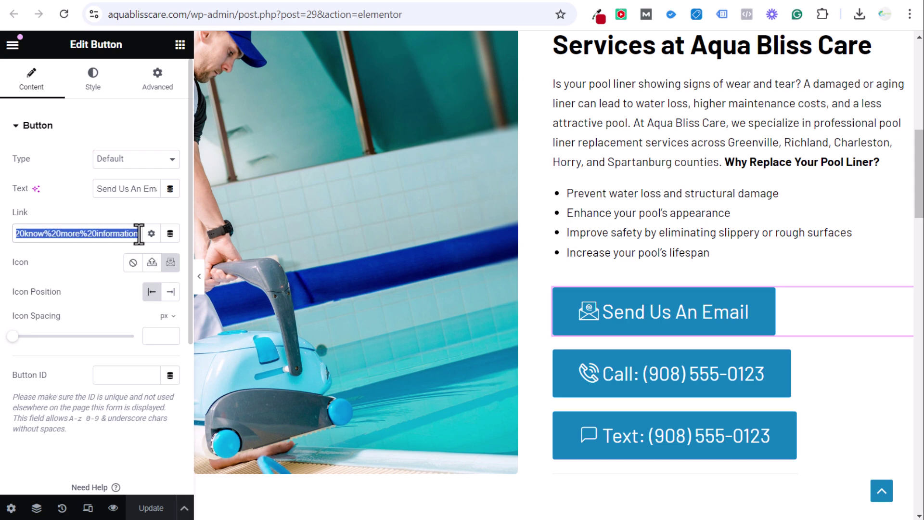
pyautogui.click(124, 233)
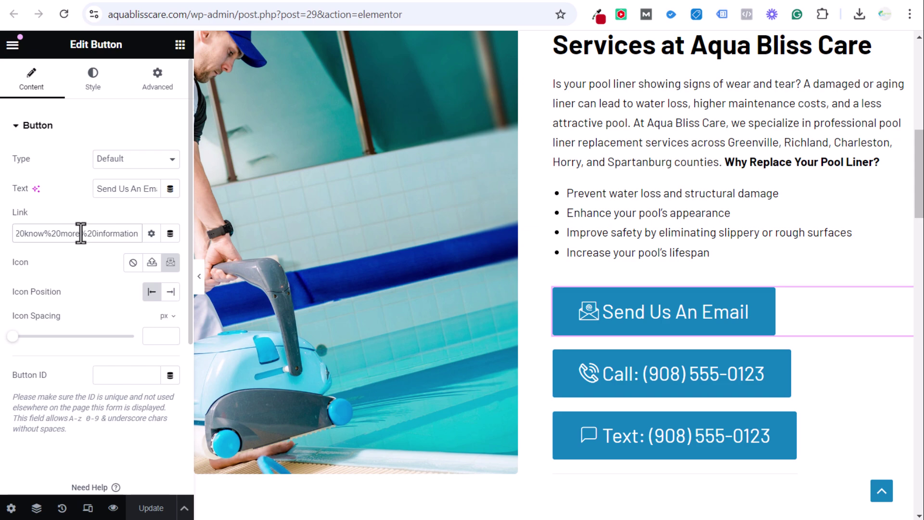
pyautogui.moveTo(81, 233); pyautogui.dragTo(21, 233)
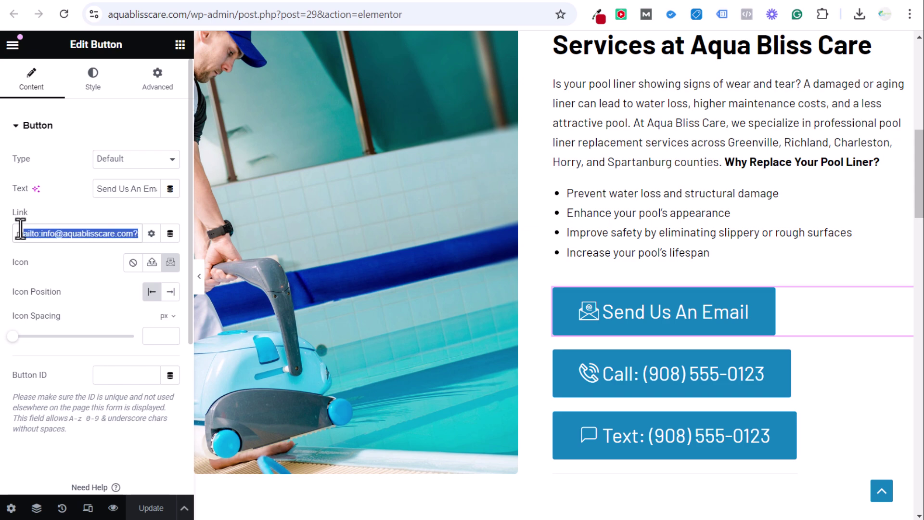
pyautogui.click(99, 233)
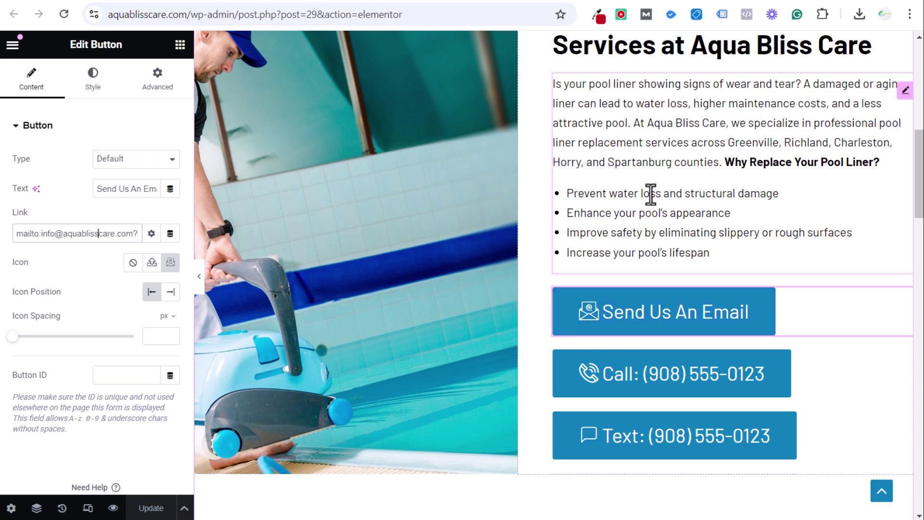
# Step: View the GTM container's installation code under Admin, then return to WPCode's Global Header and Footer
pyautogui.click(111, 2)
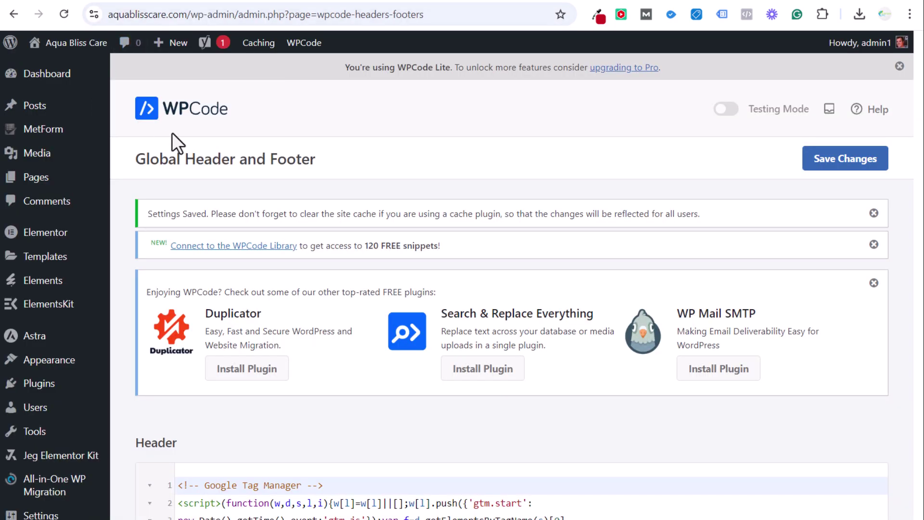
pyautogui.click(167, 3)
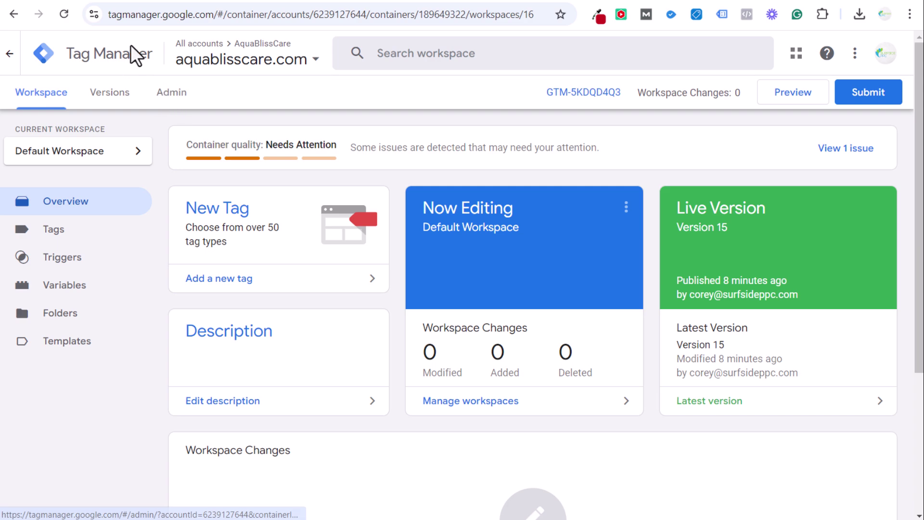
pyautogui.click(169, 93)
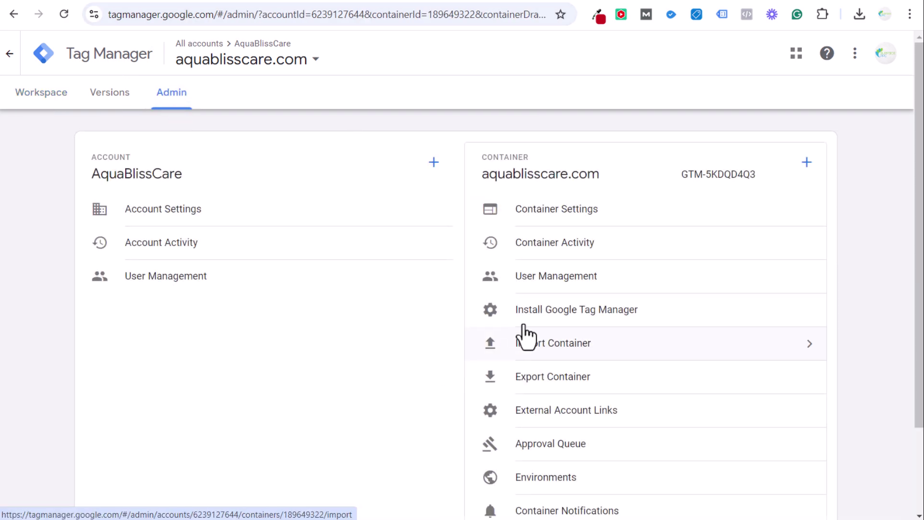
pyautogui.click(169, 99)
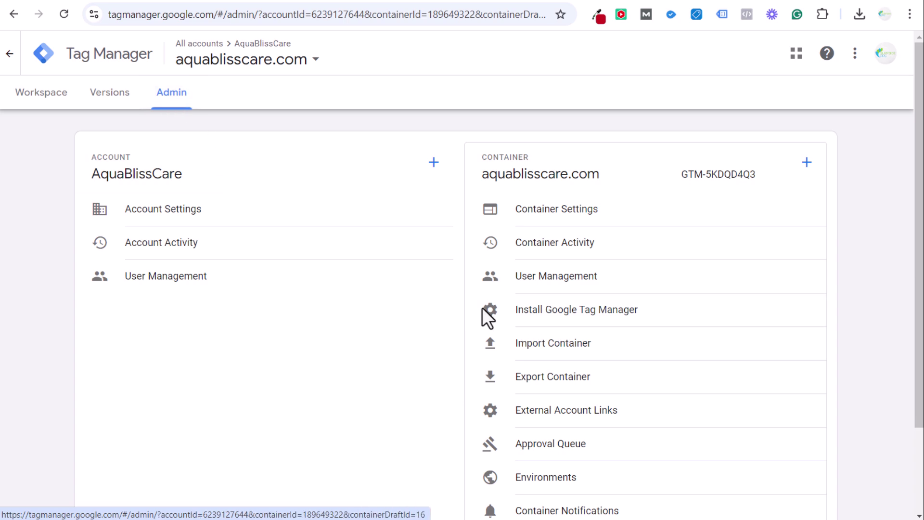
pyautogui.click(599, 311)
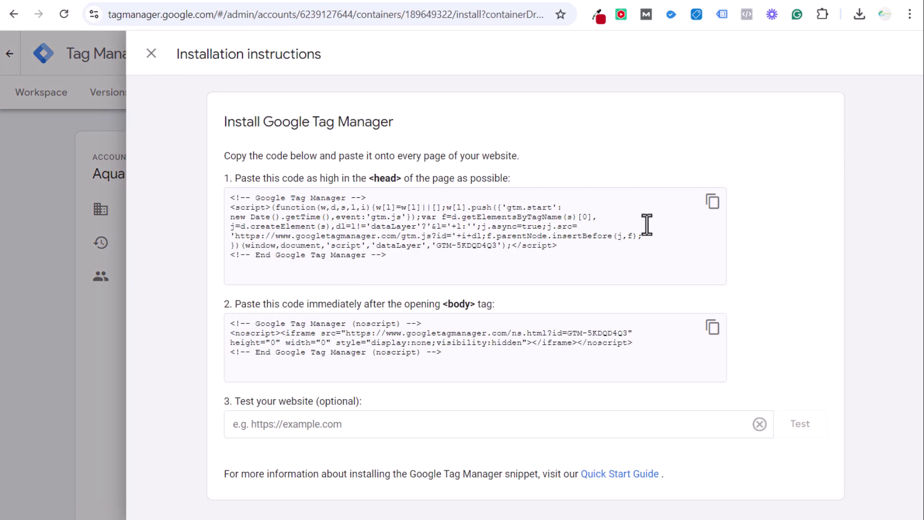
pyautogui.click(113, 2)
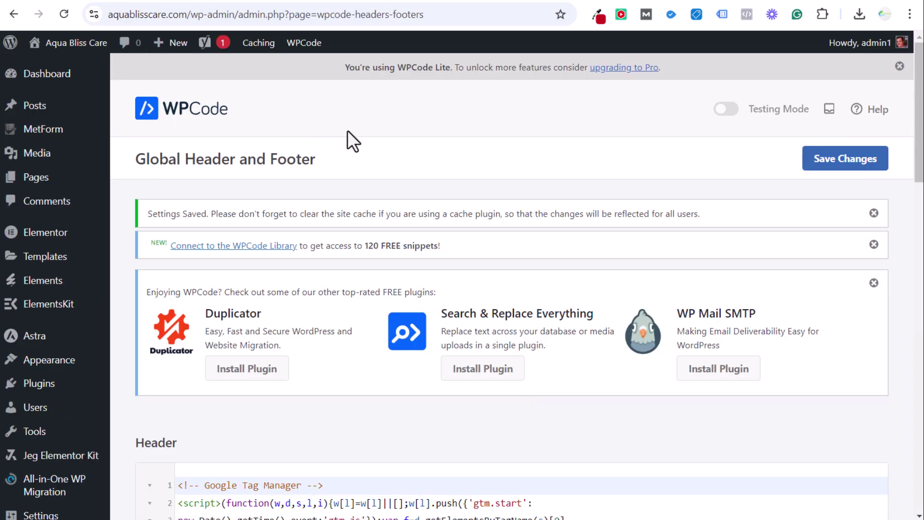
# Step: Compare the GTM-5KDQD4Q3 snippets in the Header and Body code, then save the changes
pyautogui.scroll(-4, 440, 383)
pyautogui.scroll(-3, 275, 345)
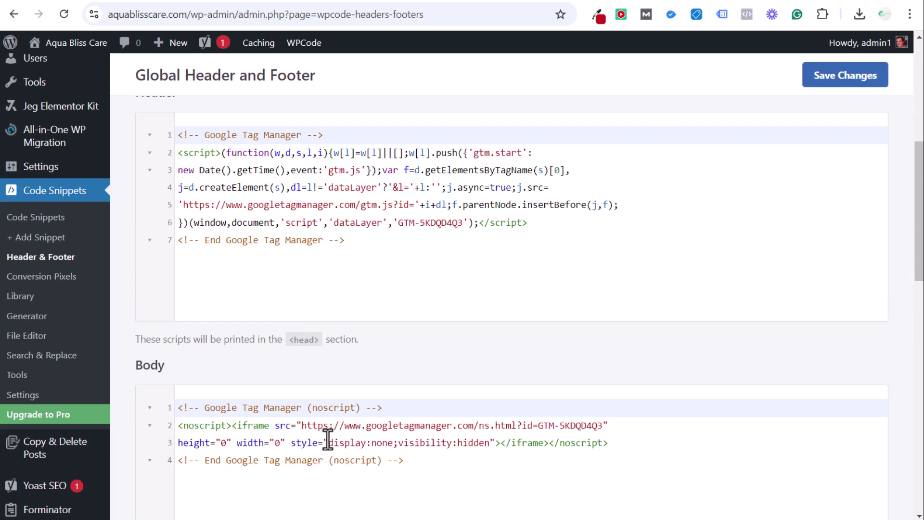
pyautogui.scroll(-2, 347, 421)
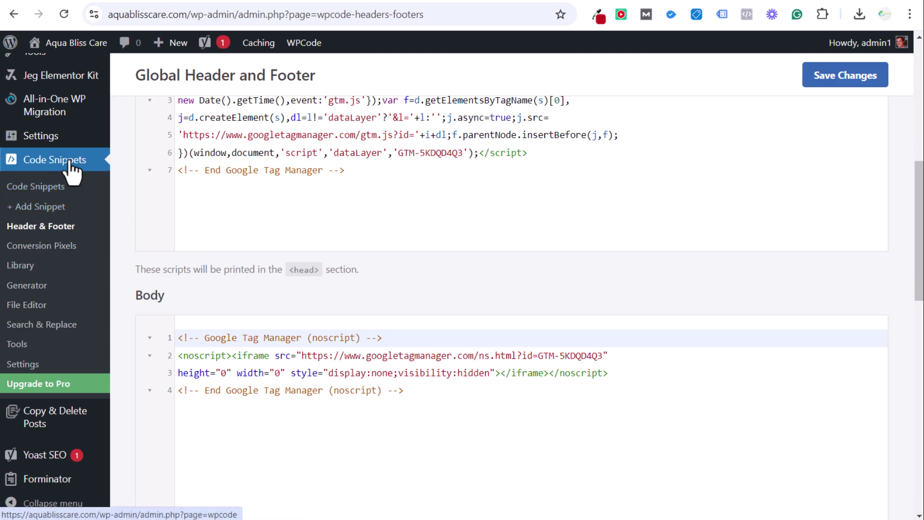
pyautogui.scroll(-7, 143, 251)
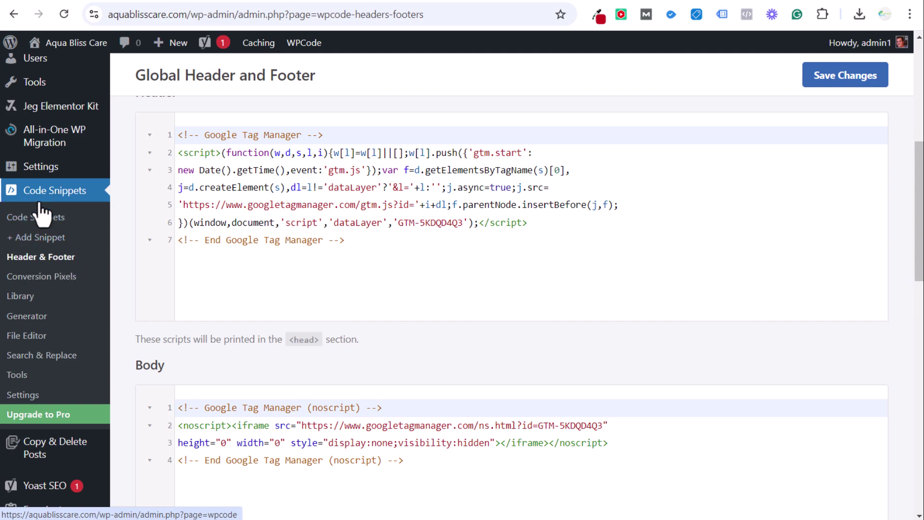
pyautogui.moveTo(392, 241); pyautogui.dragTo(252, 172)
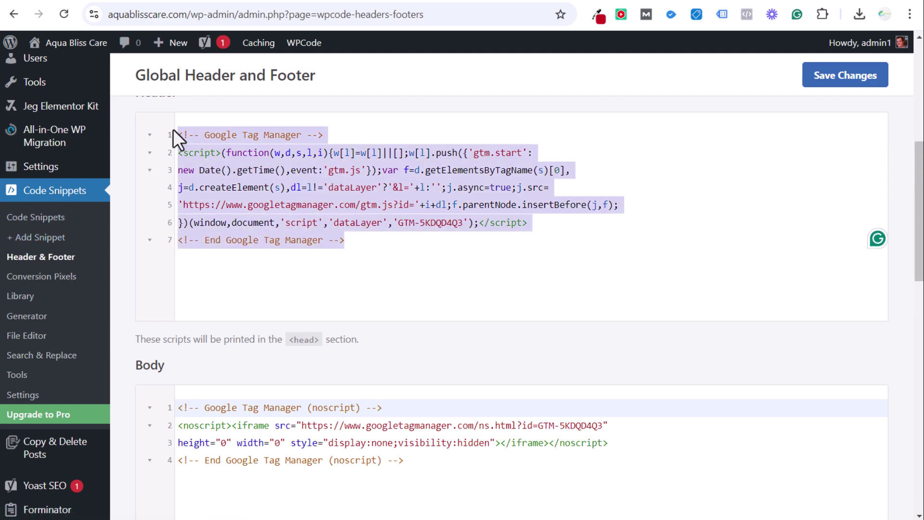
pyautogui.click(407, 273)
pyautogui.scroll(-2, 414, 328)
pyautogui.click(421, 389)
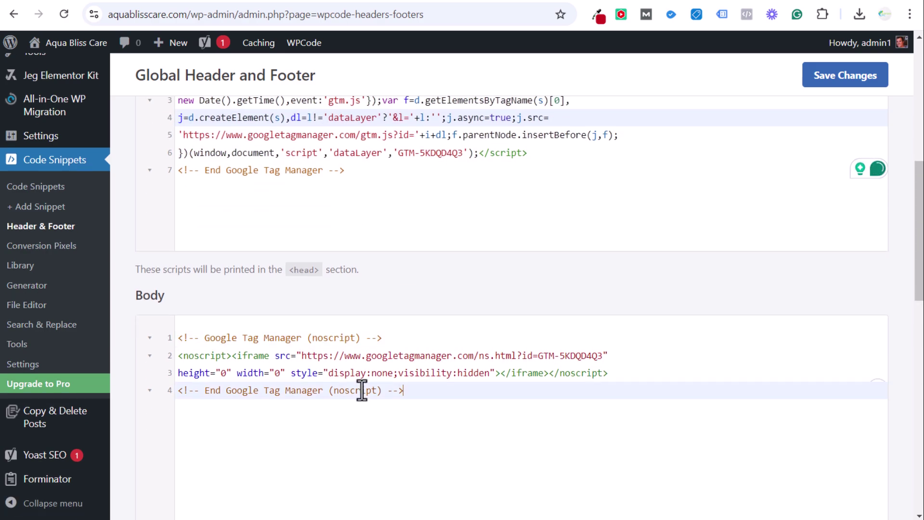
pyautogui.moveTo(362, 390); pyautogui.dragTo(172, 336)
pyautogui.scroll(-2, 264, 309)
pyautogui.click(428, 334)
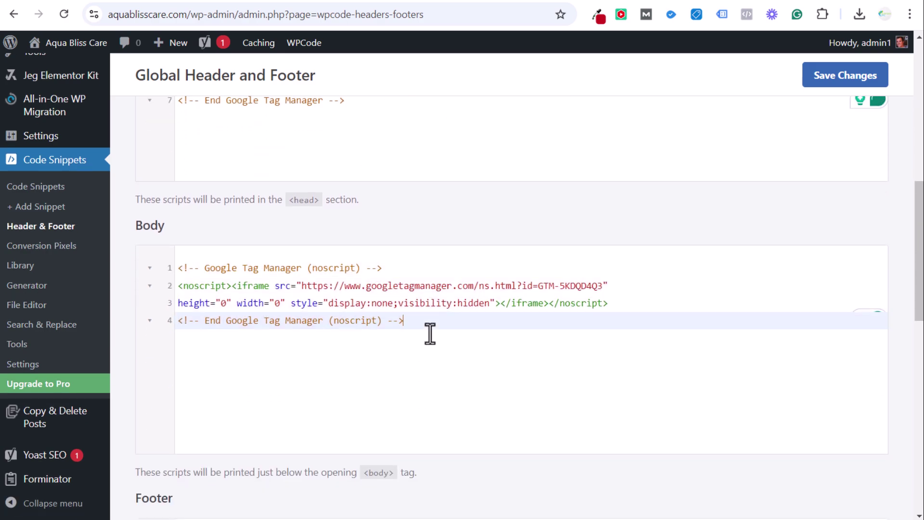
pyautogui.click(862, 91)
# Step: Close GTM's installation instructions, go to the Workspace overview, then show the Pool Liner Replacement page
pyautogui.click(164, 1)
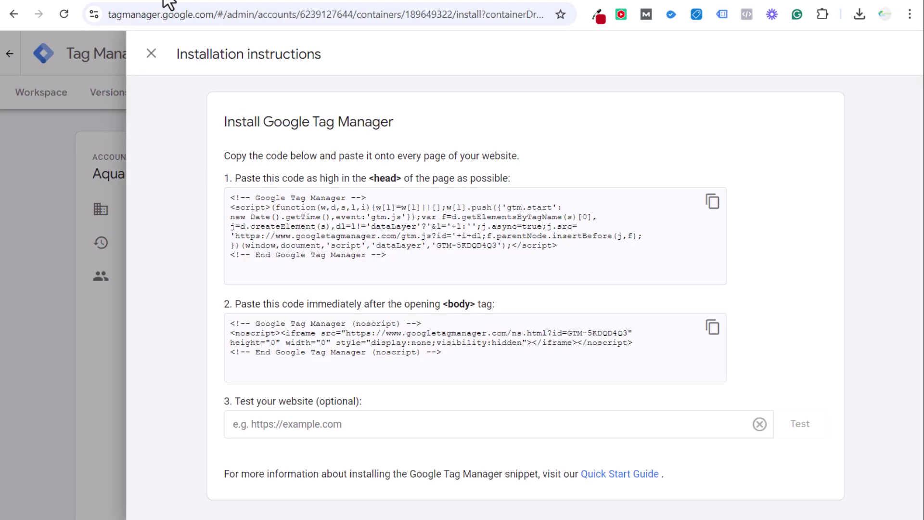
pyautogui.click(151, 53)
pyautogui.click(48, 99)
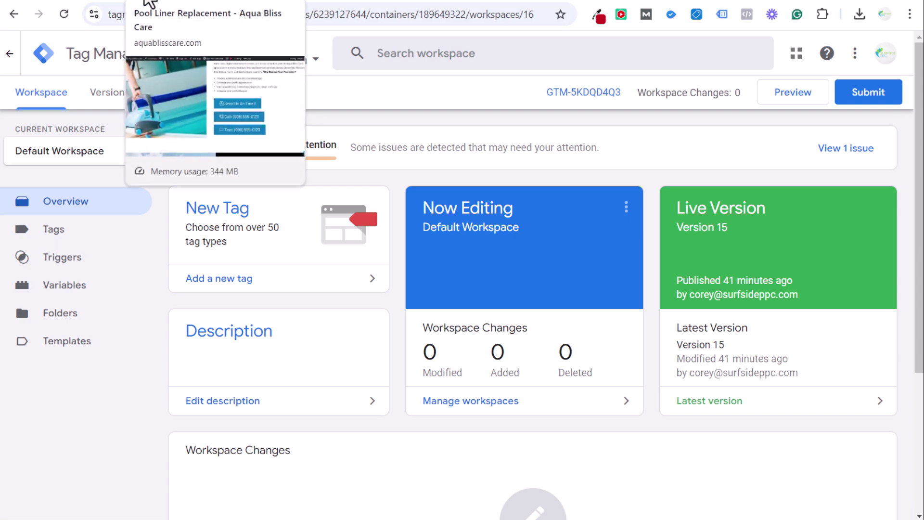
pyautogui.click(151, 4)
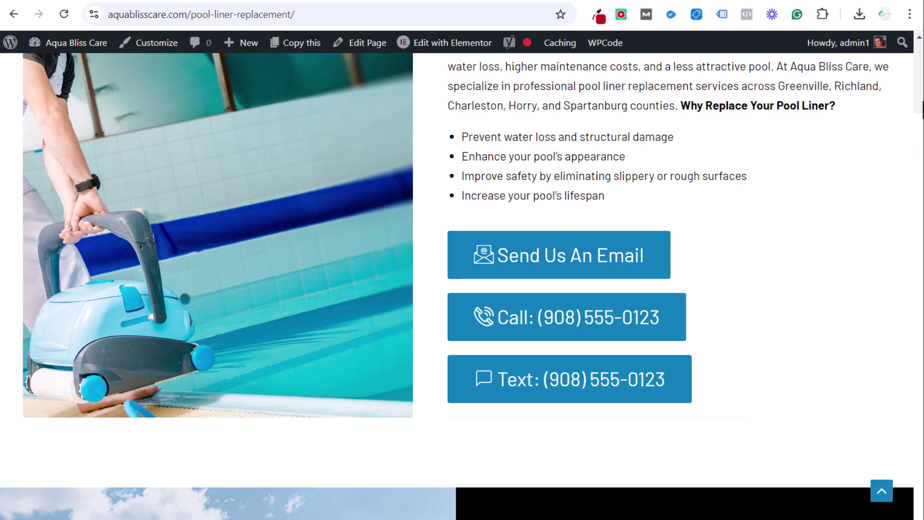
# Step: Scroll to the top of the Pool Liner Replacement page to reveal the header's email link
pyautogui.scroll(10, 919, 121)
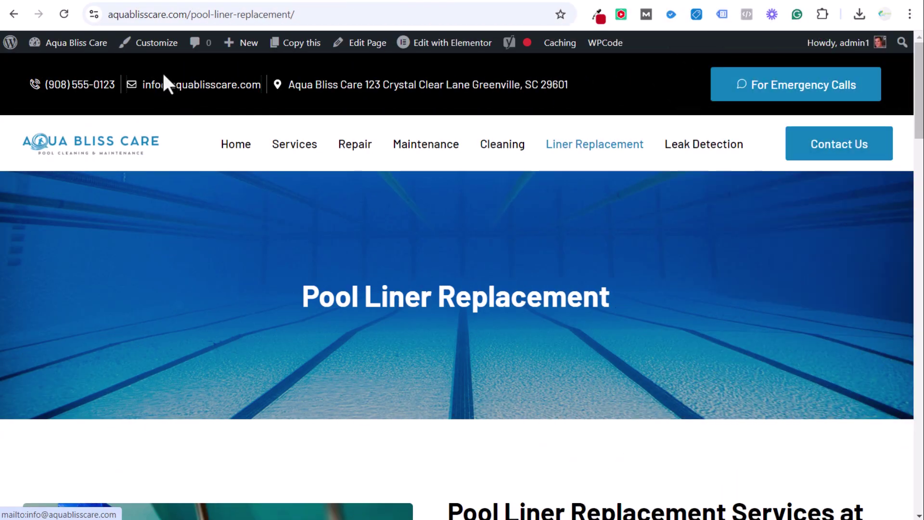
# Step: Start a new Website conversion action from the Goals summary in Google Ads
pyautogui.click(102, 1)
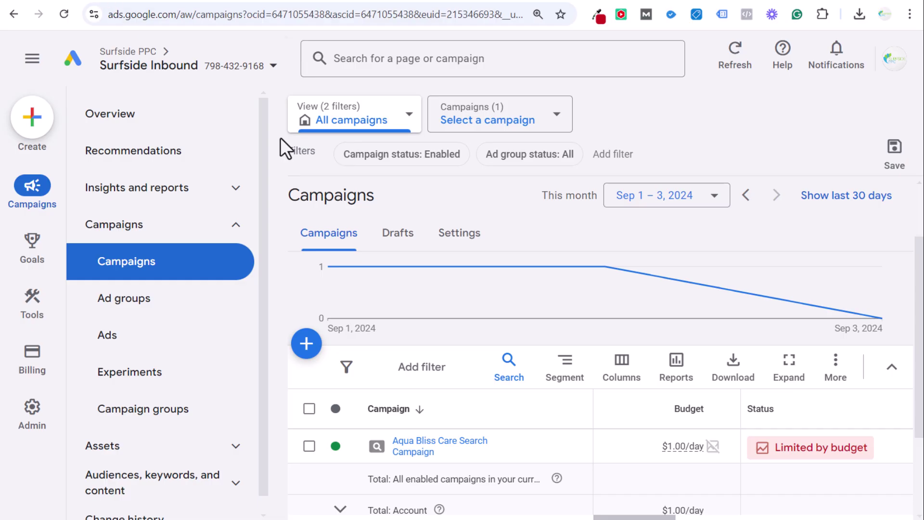
pyautogui.moveTo(29, 253)
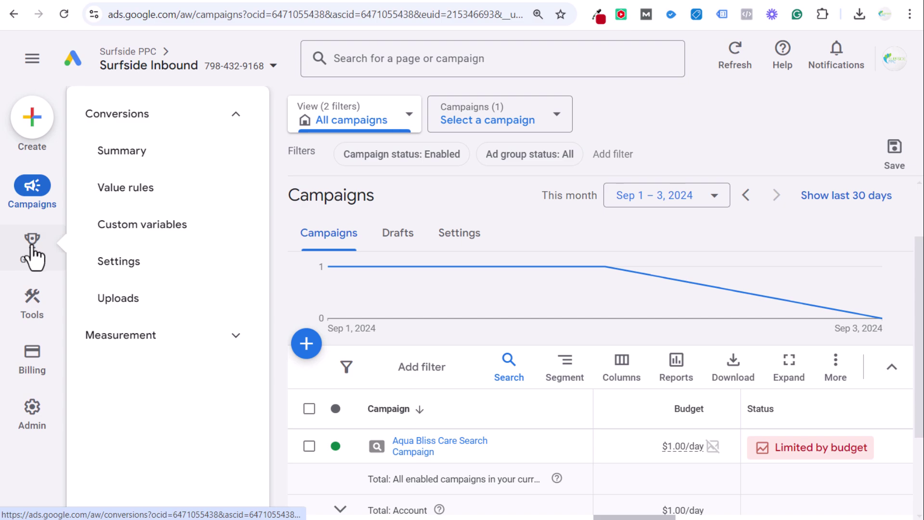
pyautogui.click(173, 158)
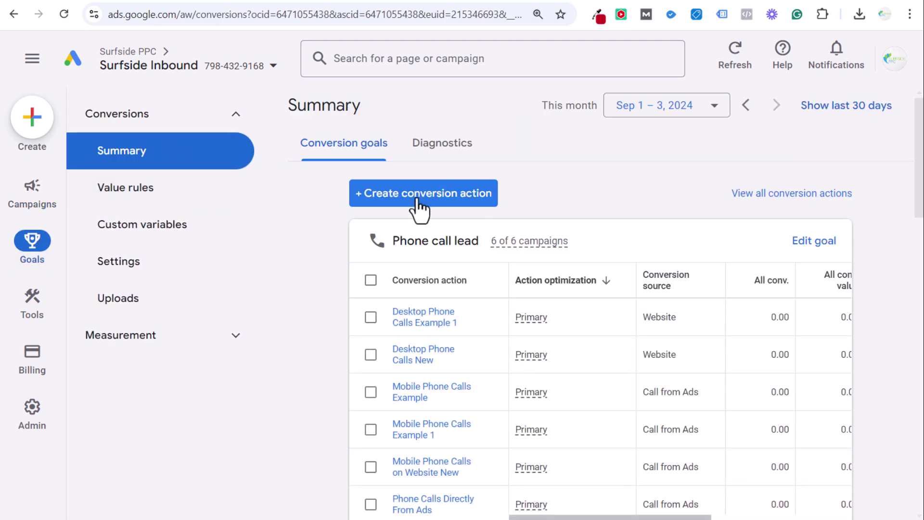
pyautogui.click(419, 197)
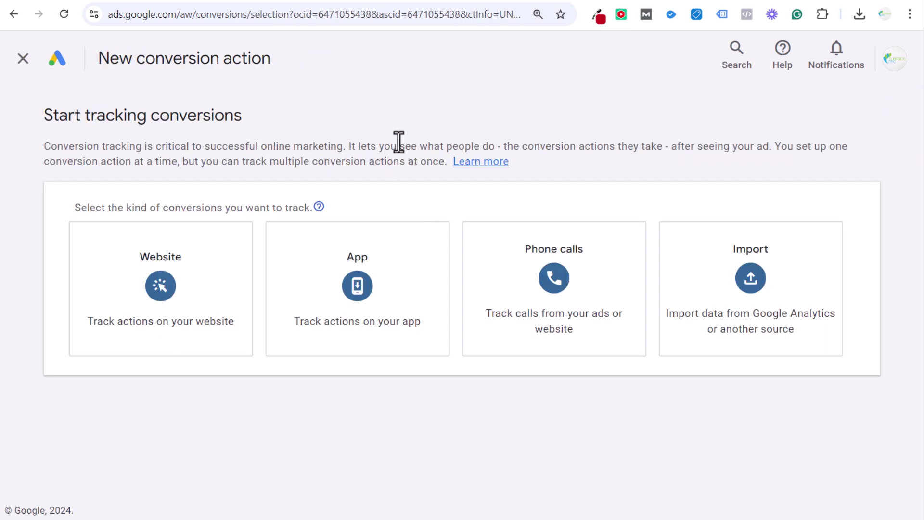
pyautogui.click(166, 288)
# Step: Scan the domain aquablisscare.com, then choose to add a conversion action manually
pyautogui.click(165, 285)
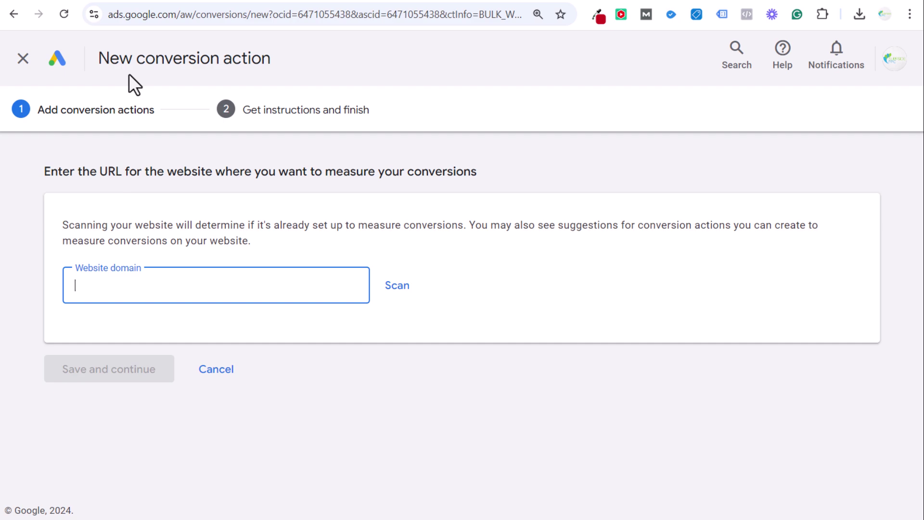
pyautogui.write('aquablisscare.com')
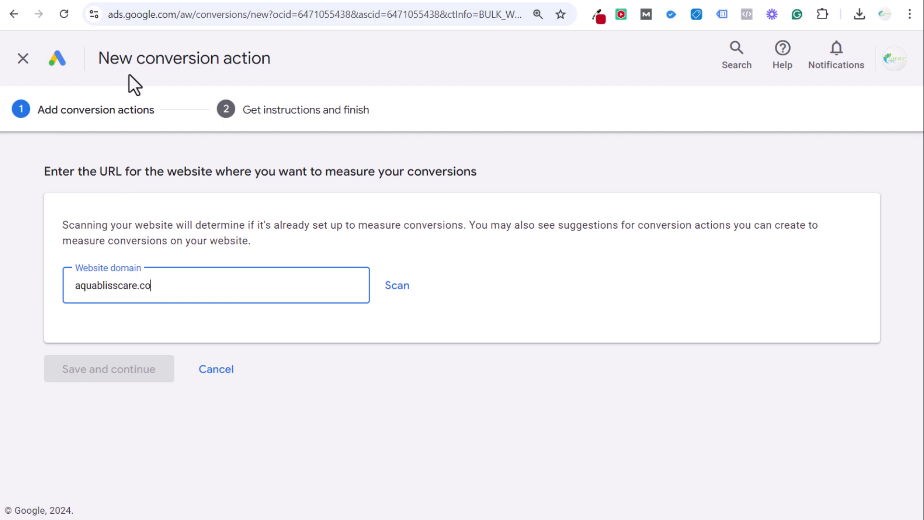
pyautogui.click(385, 287)
pyautogui.scroll(-4, 452, 248)
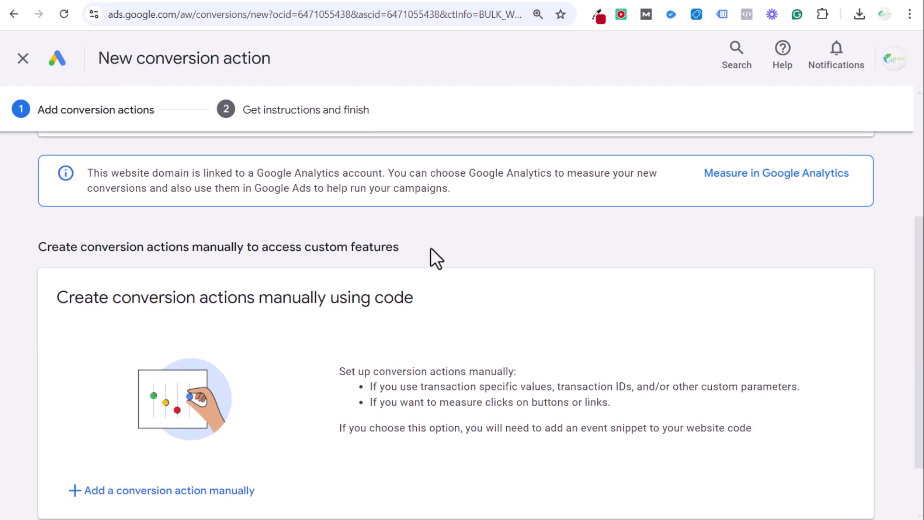
pyautogui.moveTo(216, 182); pyautogui.dragTo(314, 189)
pyautogui.click(366, 194)
pyautogui.scroll(-2, 477, 261)
pyautogui.moveTo(164, 223); pyautogui.dragTo(264, 223)
pyautogui.click(320, 221)
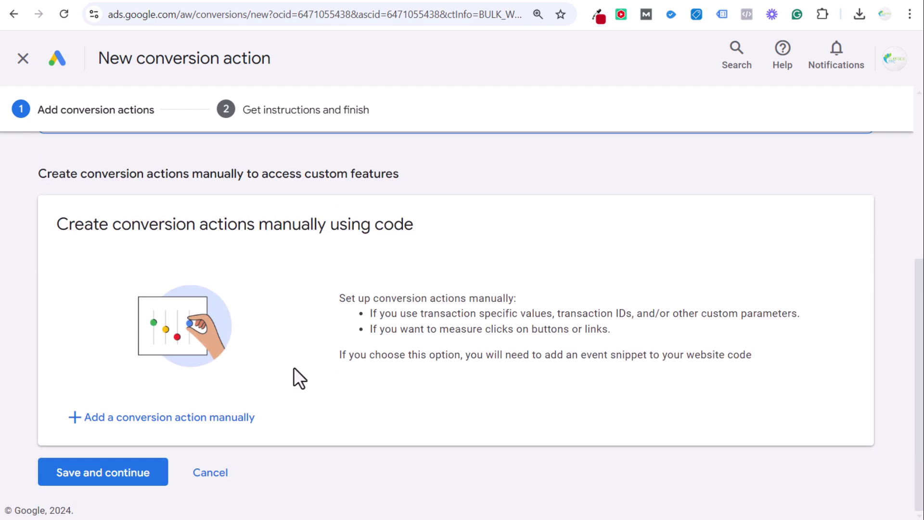
pyautogui.click(166, 423)
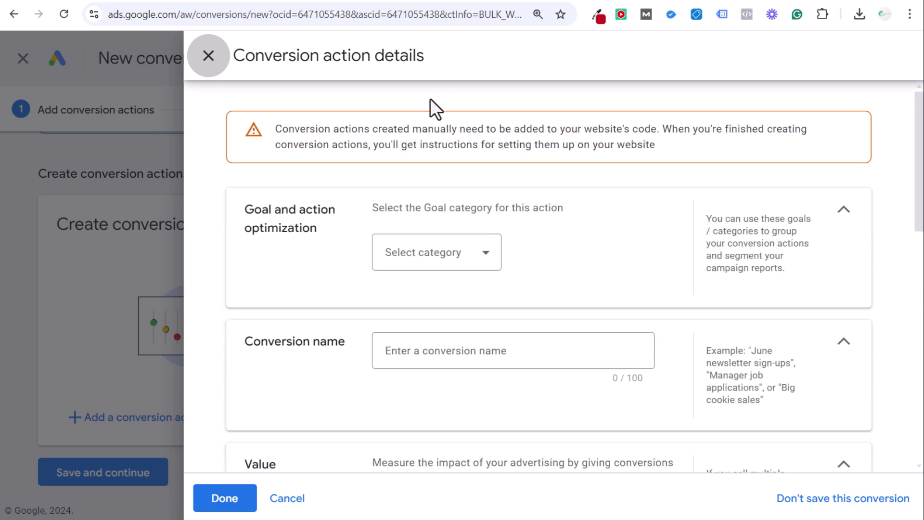
# Step: Set the goal category to Contact and name the conversion Email Clicks Example
pyautogui.click(419, 255)
pyautogui.scroll(-2, 327, 250)
pyautogui.scroll(-1, 501, 335)
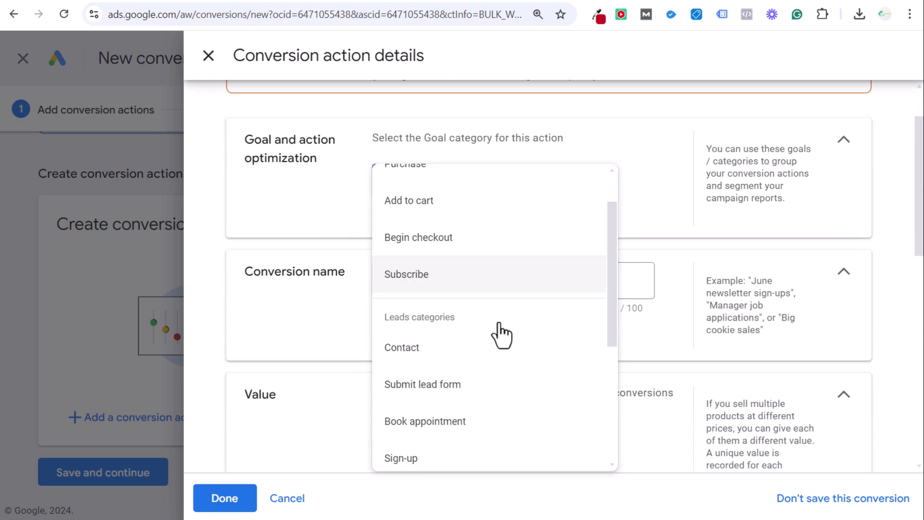
pyautogui.scroll(-2, 498, 308)
pyautogui.scroll(-2, 503, 269)
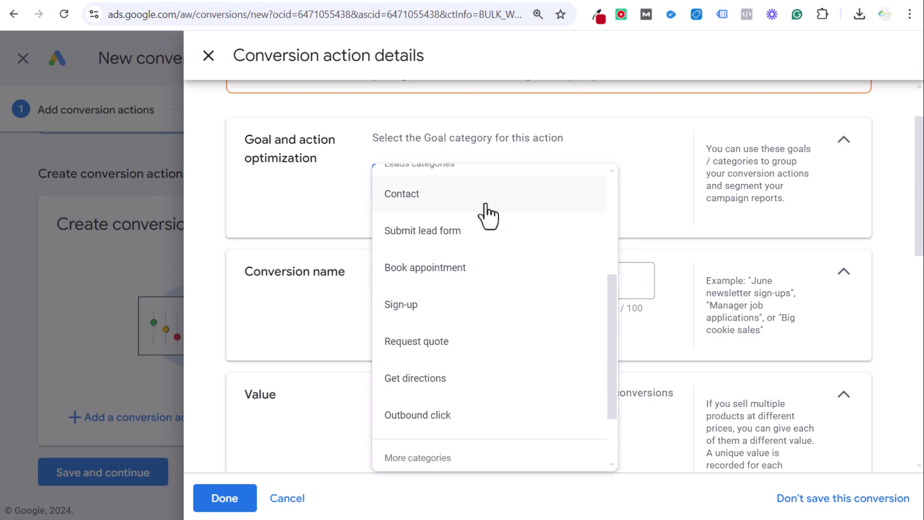
pyautogui.click(472, 207)
pyautogui.click(461, 238)
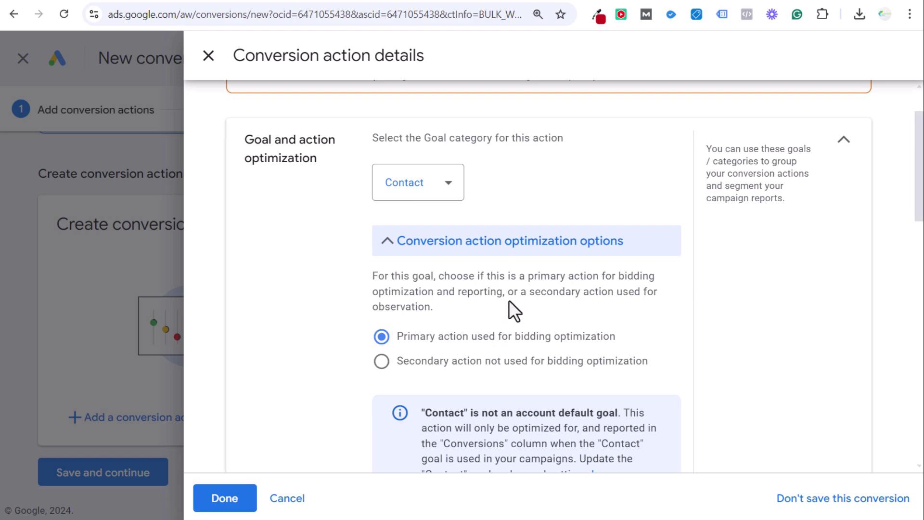
pyautogui.click(486, 253)
pyautogui.scroll(-3, 392, 233)
pyautogui.click(486, 200)
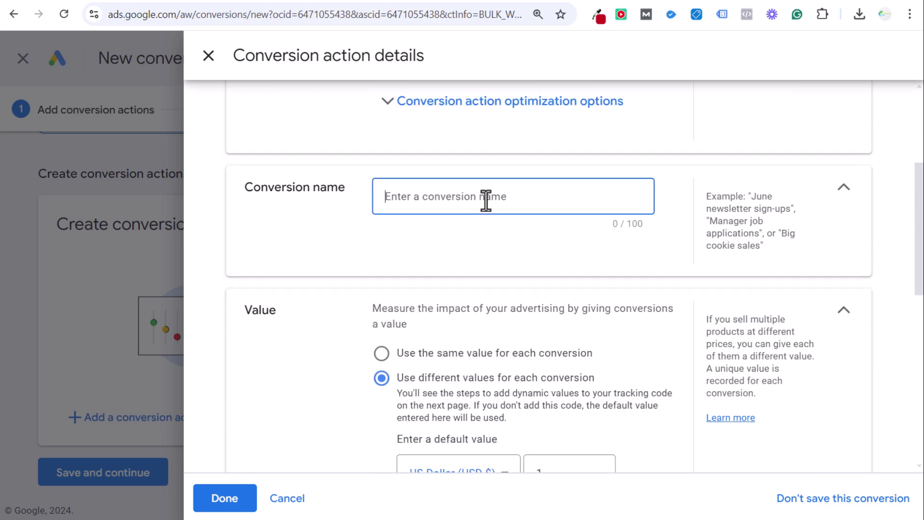
pyautogui.write('Email Clicks Example')
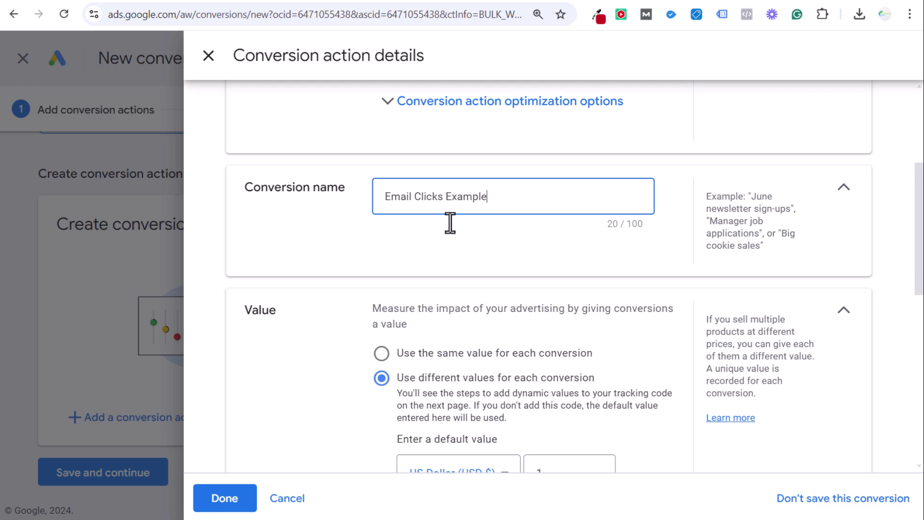
# Step: Use the same value of 1 USD for every conversion and count One per click
pyautogui.scroll(-3, 385, 241)
pyautogui.click(381, 213)
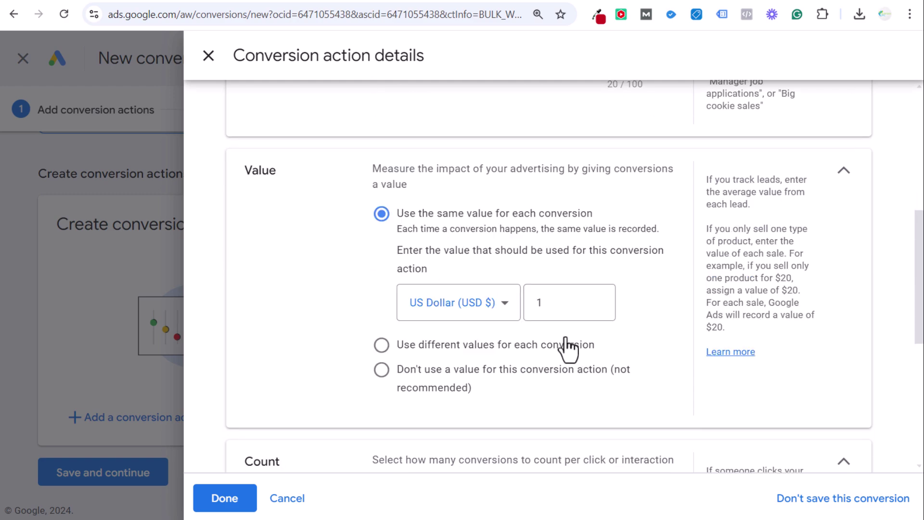
pyautogui.click(581, 307)
pyautogui.scroll(-5, 314, 250)
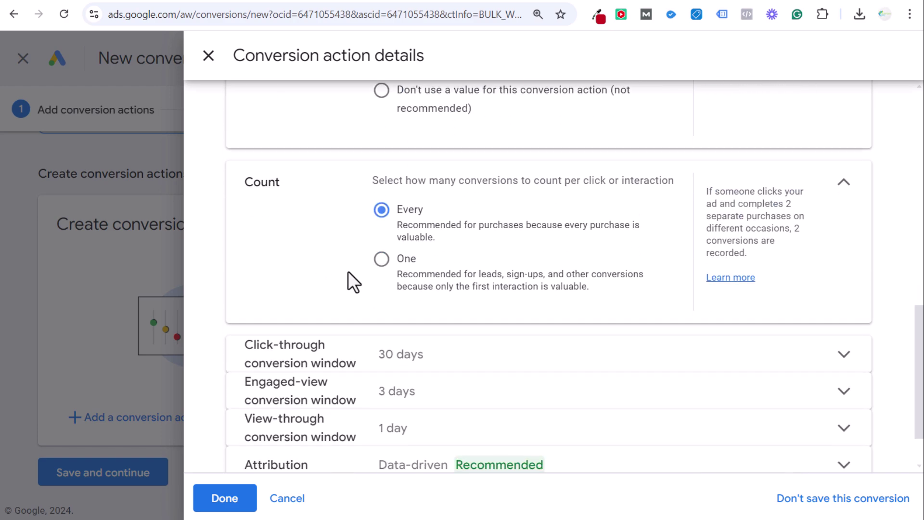
pyautogui.click(383, 260)
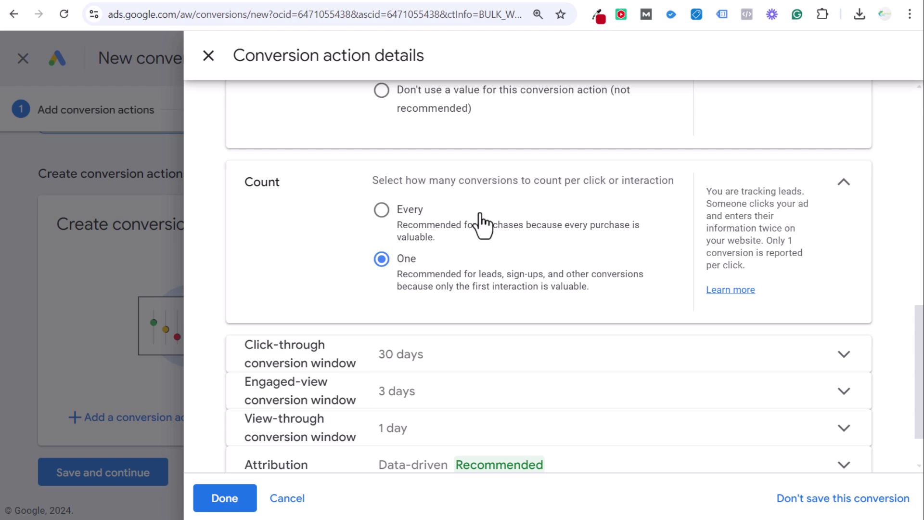
# Step: Set the click-through conversion window to 90 days and finish the conversion details
pyautogui.scroll(-1, 340, 217)
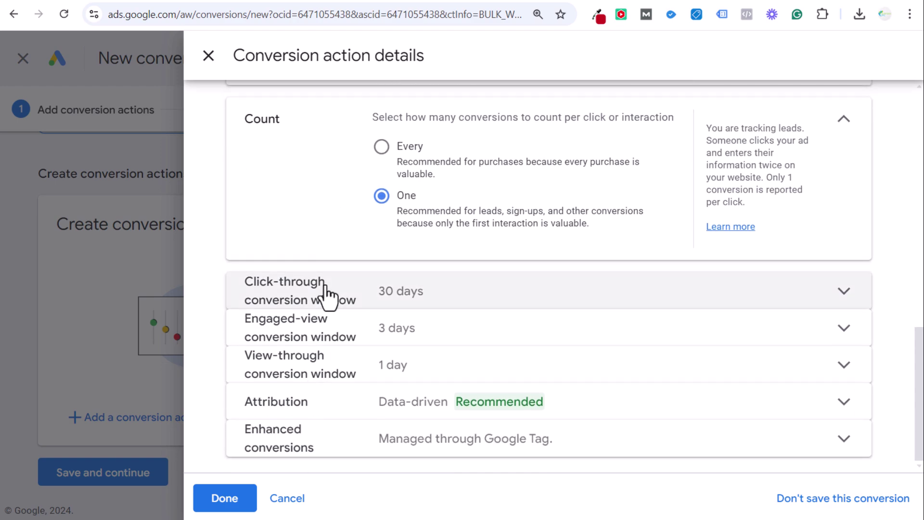
pyautogui.click(423, 300)
pyautogui.scroll(-2, 460, 330)
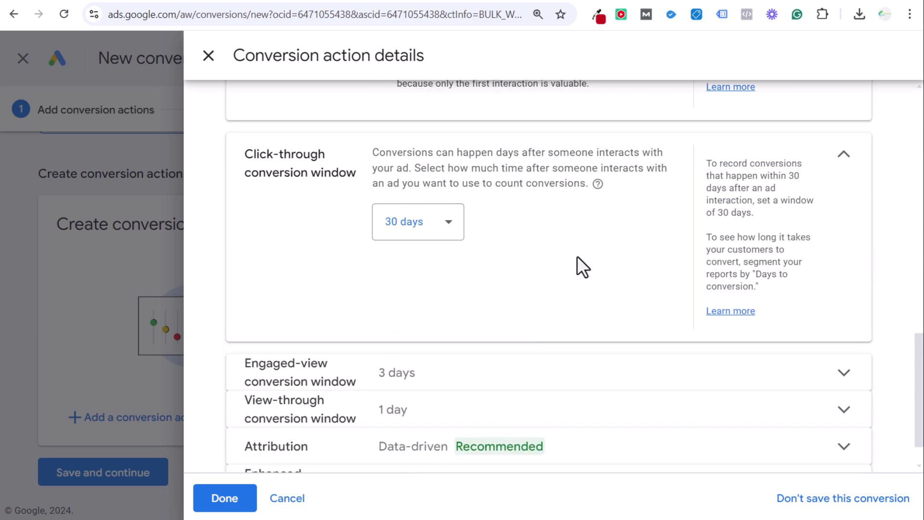
pyautogui.click(450, 234)
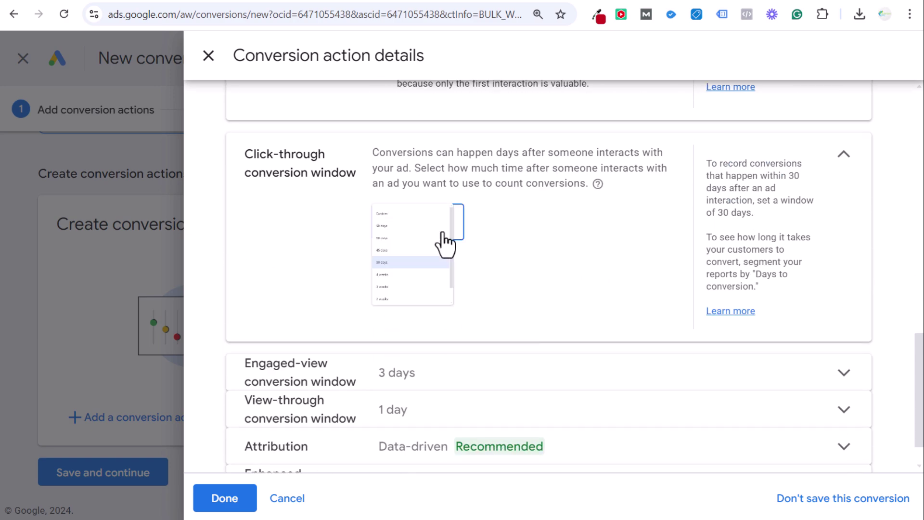
pyautogui.click(433, 273)
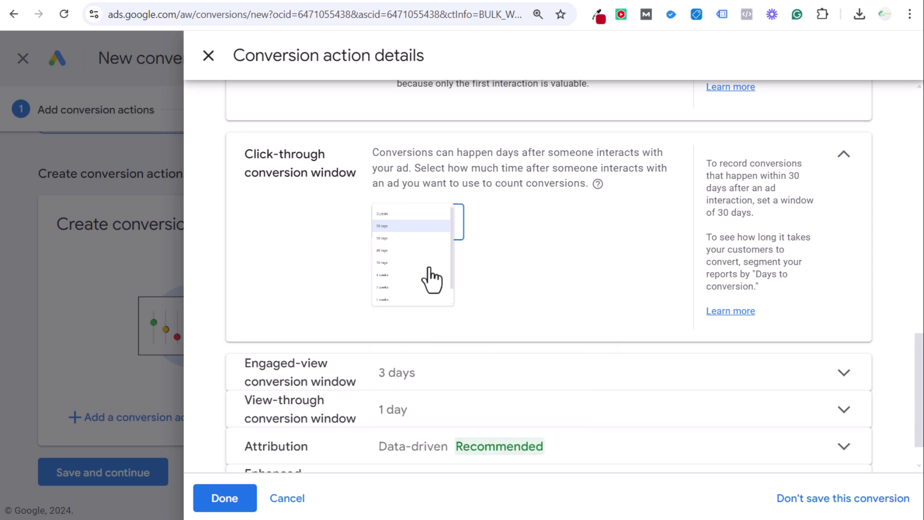
pyautogui.click(844, 155)
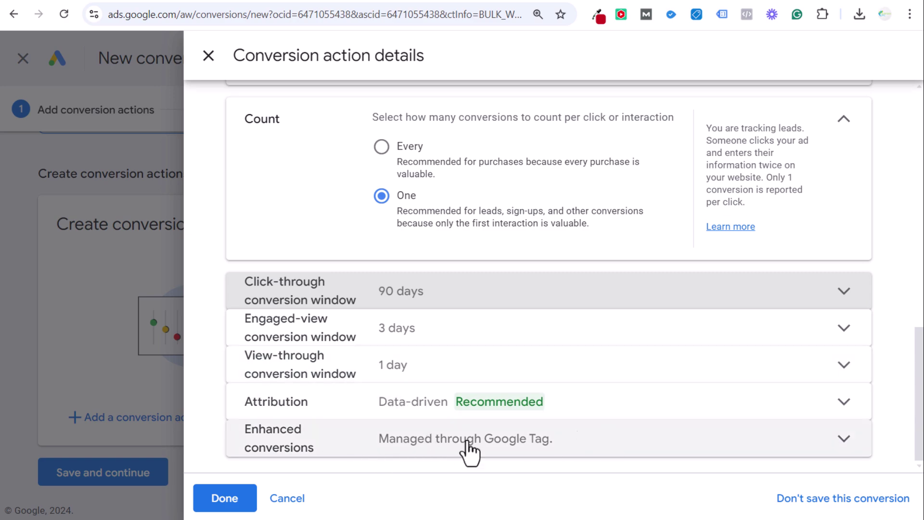
pyautogui.click(225, 498)
pyautogui.scroll(-2, 481, 347)
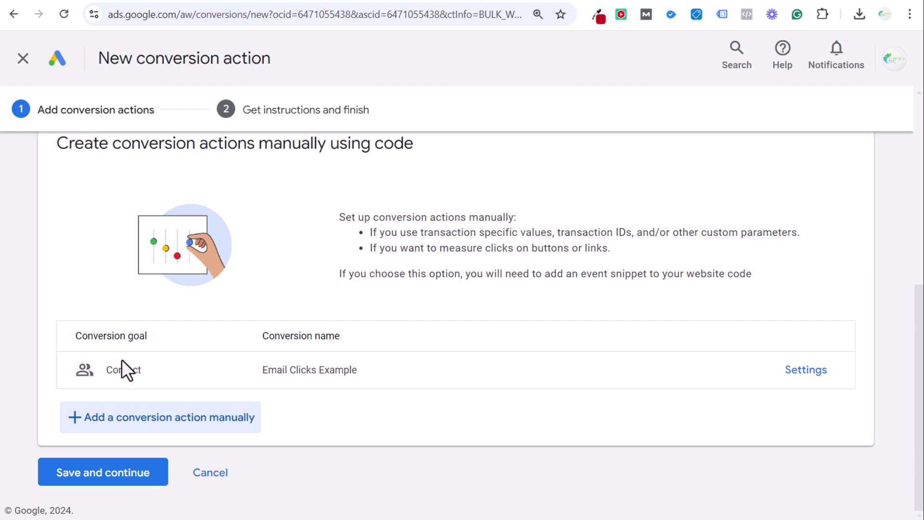
# Step: Save and continue, then review the Use Google Tag Manager instructions with the conversion ID and label
pyautogui.click(86, 479)
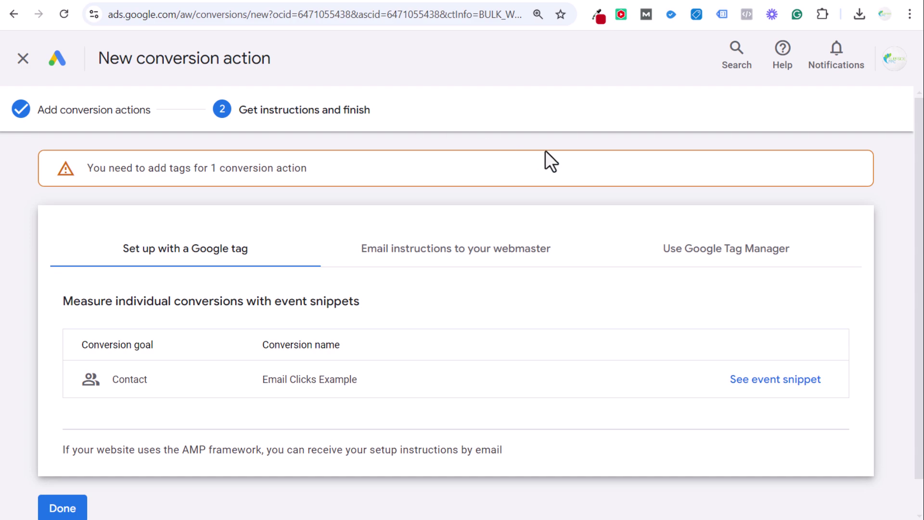
pyautogui.click(722, 254)
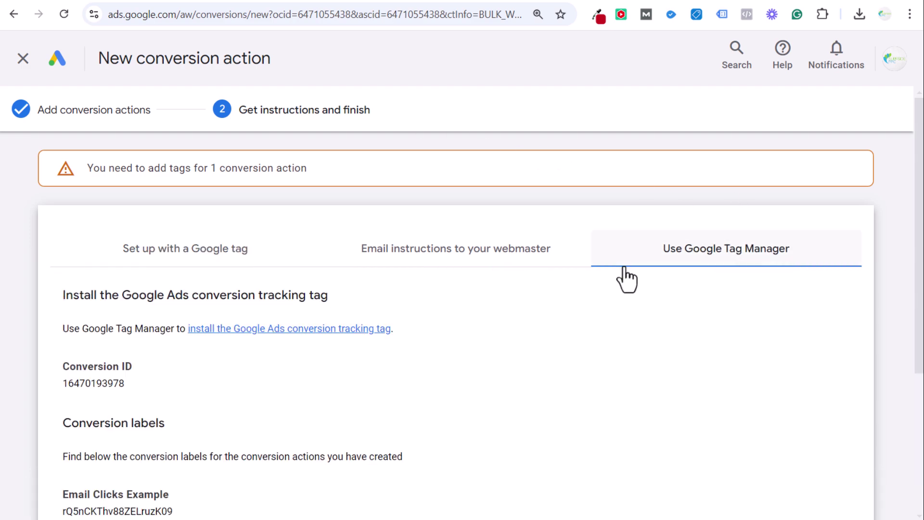
pyautogui.scroll(-3, 626, 279)
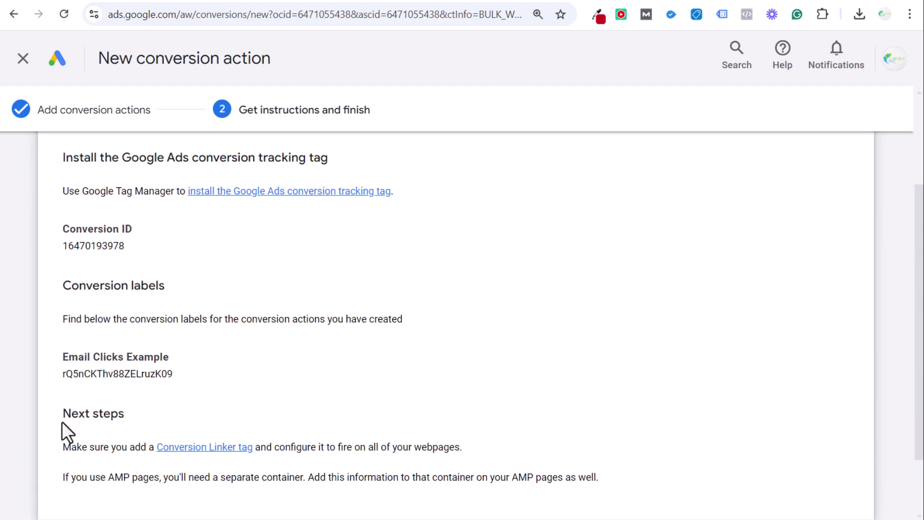
pyautogui.moveTo(100, 414); pyautogui.dragTo(420, 408)
pyautogui.scroll(-2, 207, 414)
pyautogui.click(466, 393)
pyautogui.moveTo(501, 378); pyautogui.dragTo(63, 345)
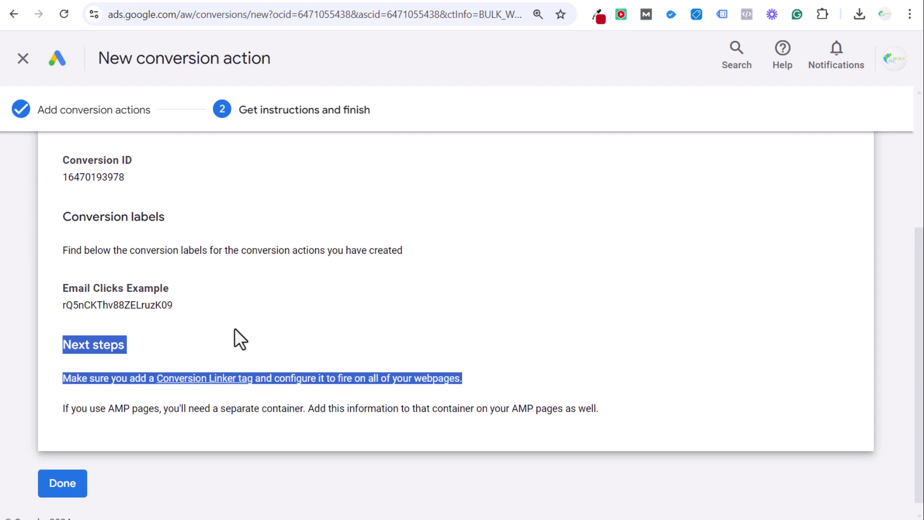
pyautogui.click(207, 250)
# Step: Begin a new Conversion Linker tag in Tag Manager firing on All Pages
pyautogui.click(166, 2)
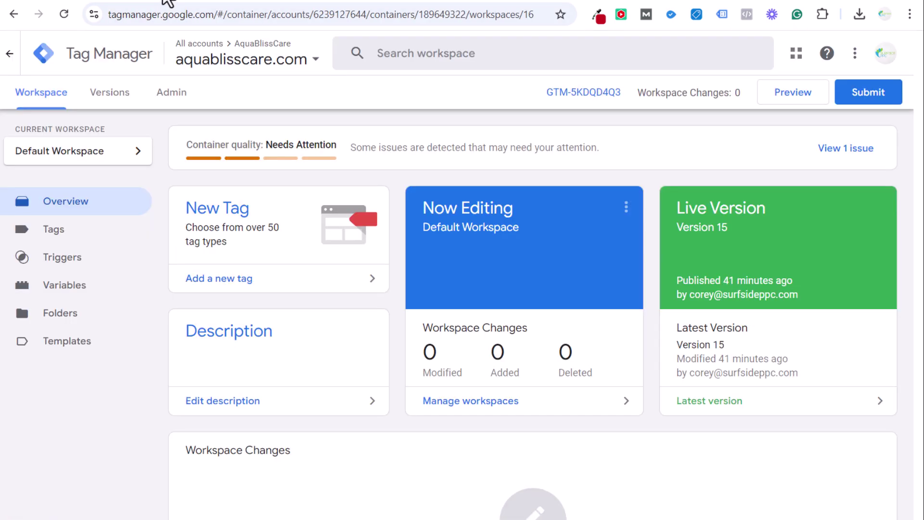
pyautogui.click(121, 246)
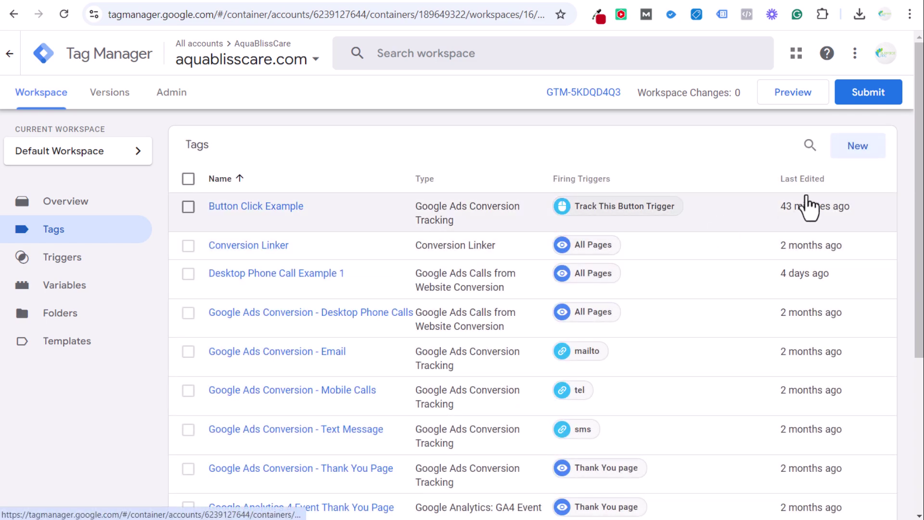
pyautogui.click(858, 146)
pyautogui.click(359, 195)
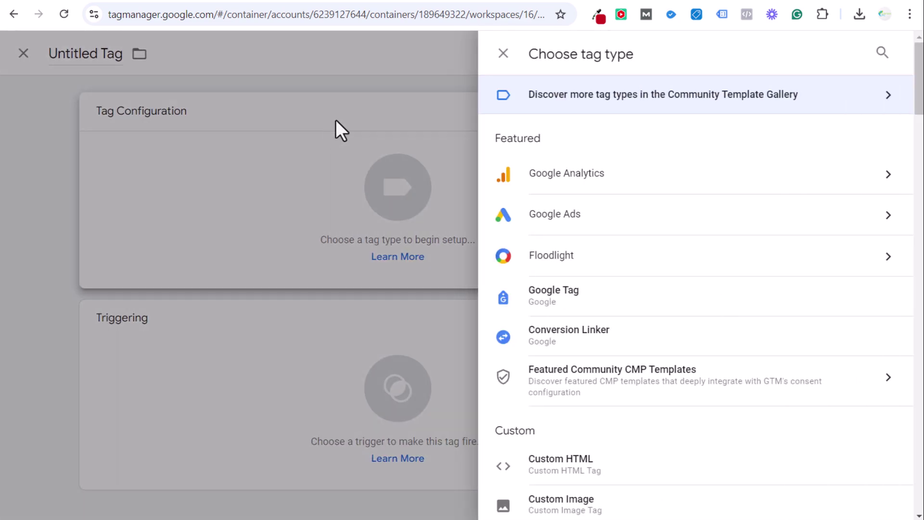
pyautogui.click(666, 225)
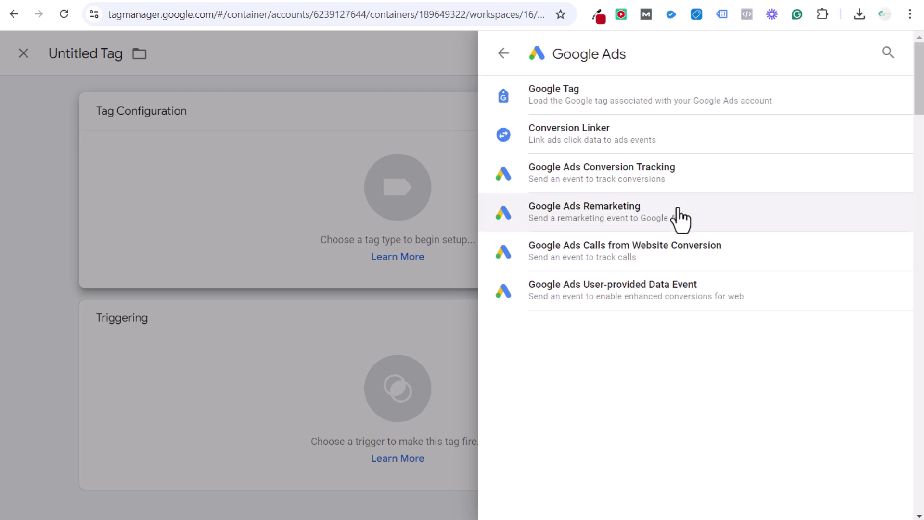
pyautogui.click(679, 144)
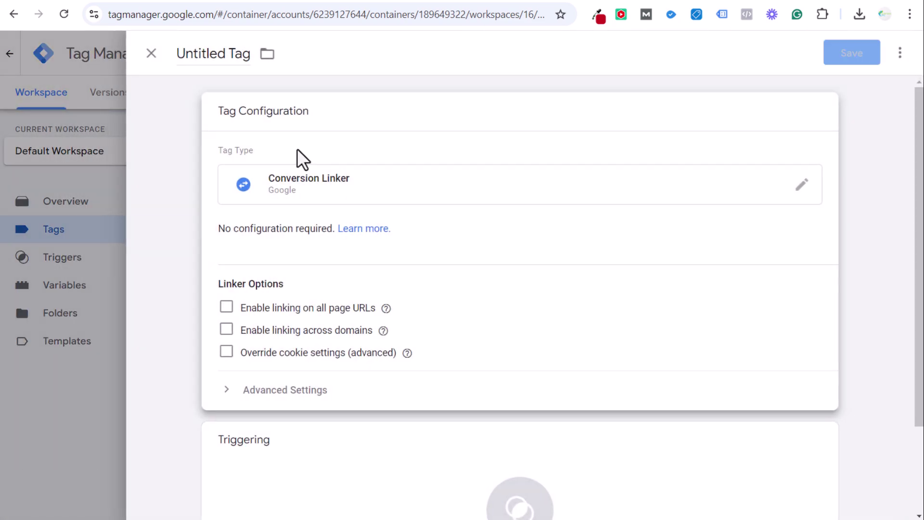
pyautogui.click(386, 468)
pyautogui.click(324, 124)
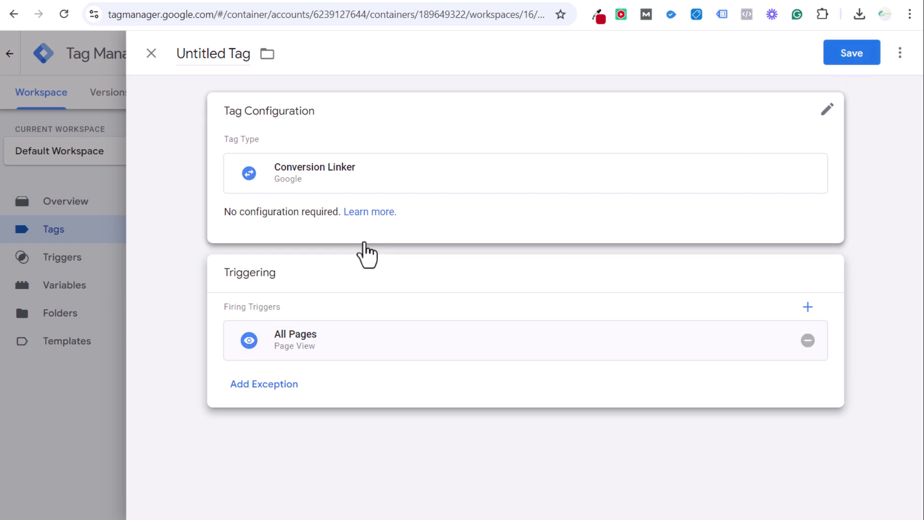
# Step: Discard the unsaved duplicate tag and check the existing Conversion Linker's All Pages trigger
pyautogui.click(399, 182)
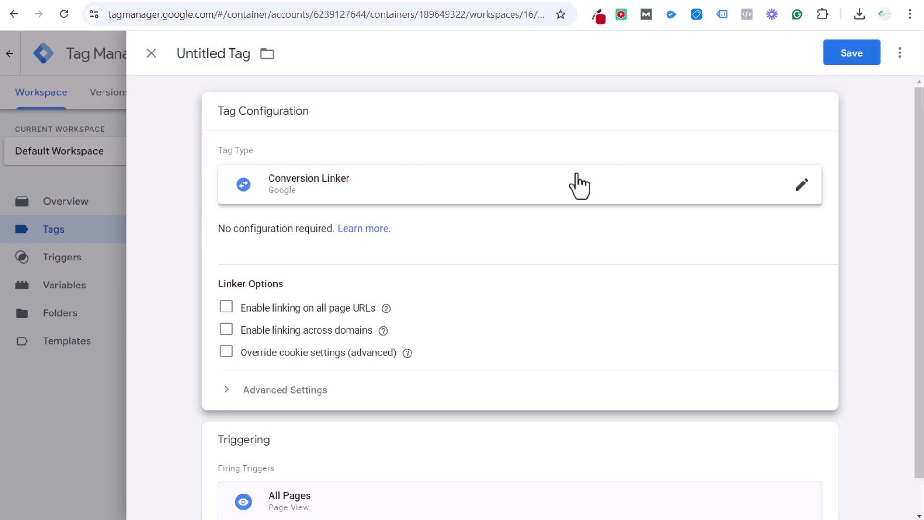
pyautogui.click(591, 187)
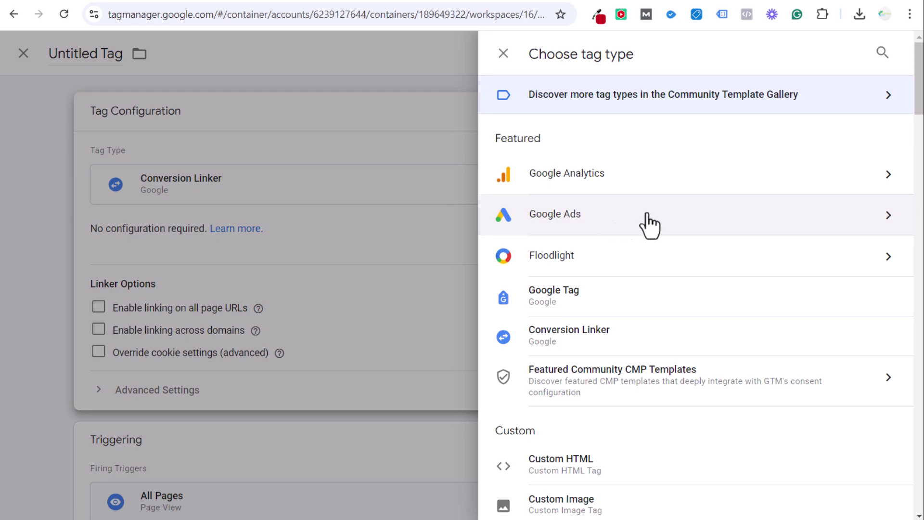
pyautogui.click(73, 91)
pyautogui.click(149, 53)
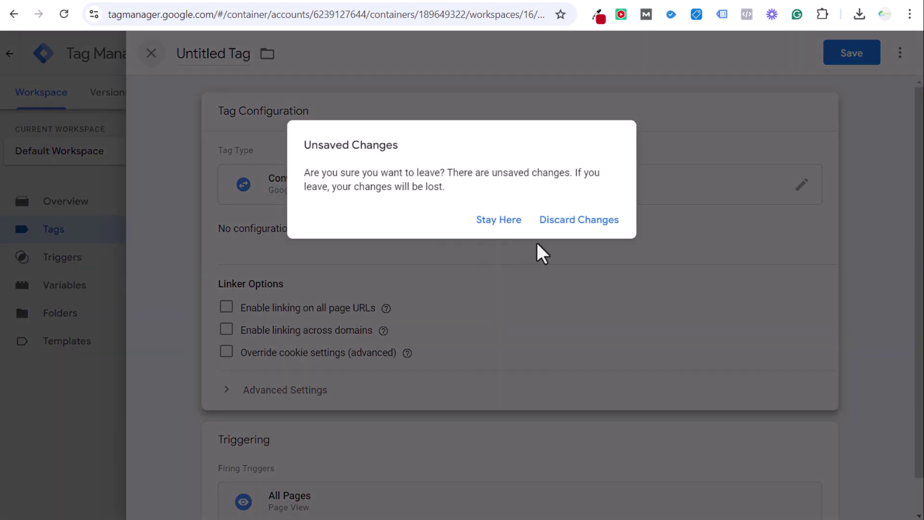
pyautogui.click(581, 219)
pyautogui.click(260, 246)
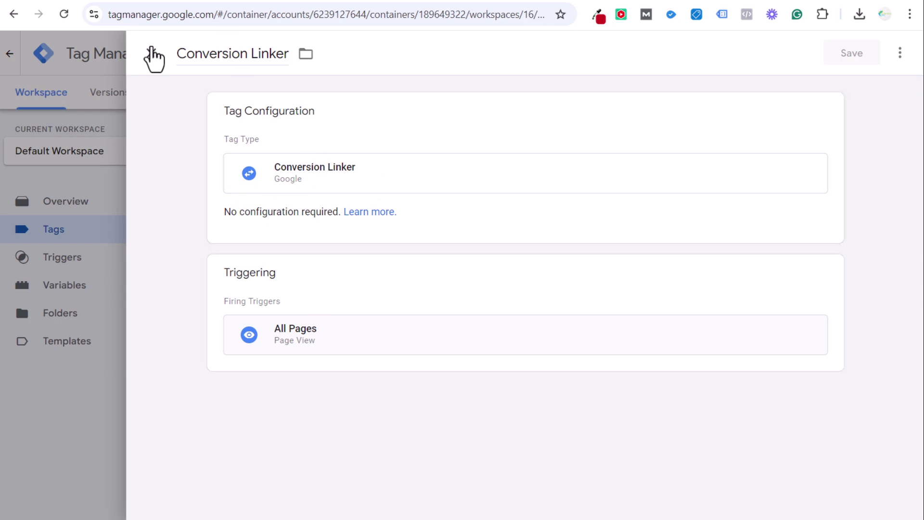
pyautogui.click(151, 53)
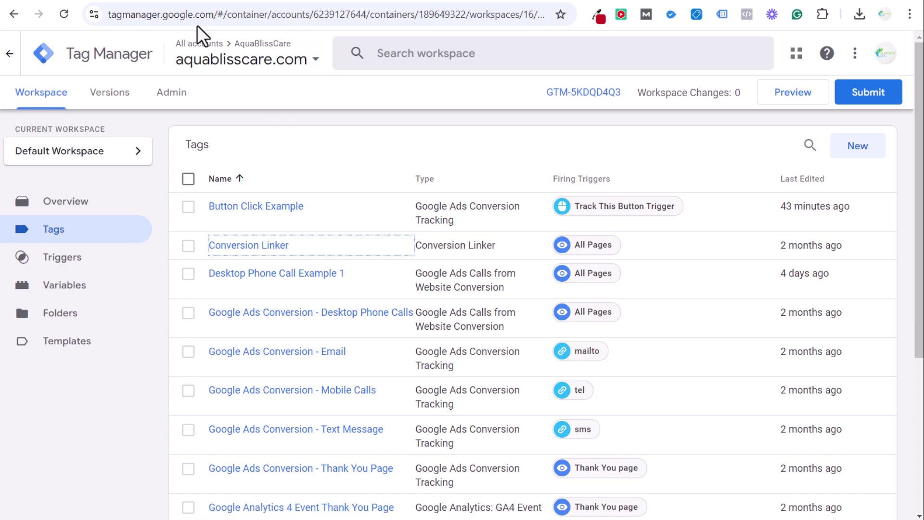
# Step: Create a new tag of type Google Ads Conversion Tracking
pyautogui.click(140, 3)
pyautogui.scroll(-10, 533, 244)
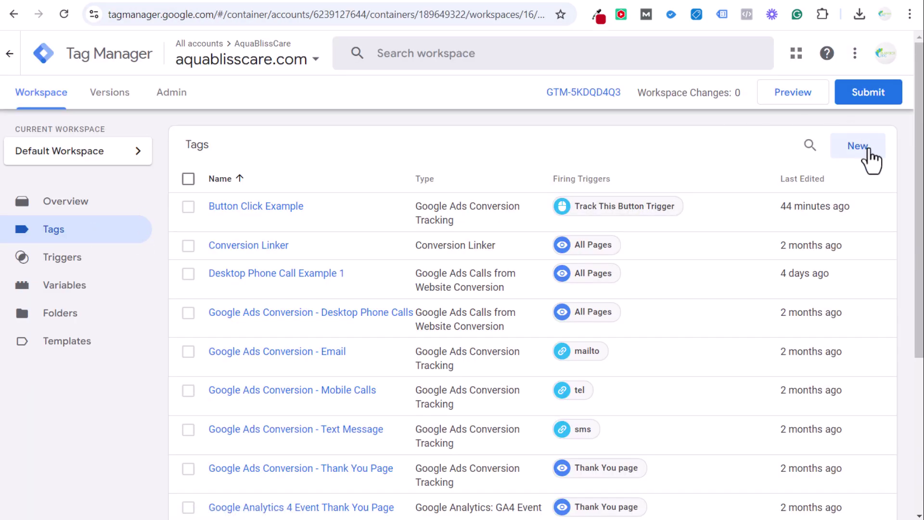
pyautogui.click(870, 157)
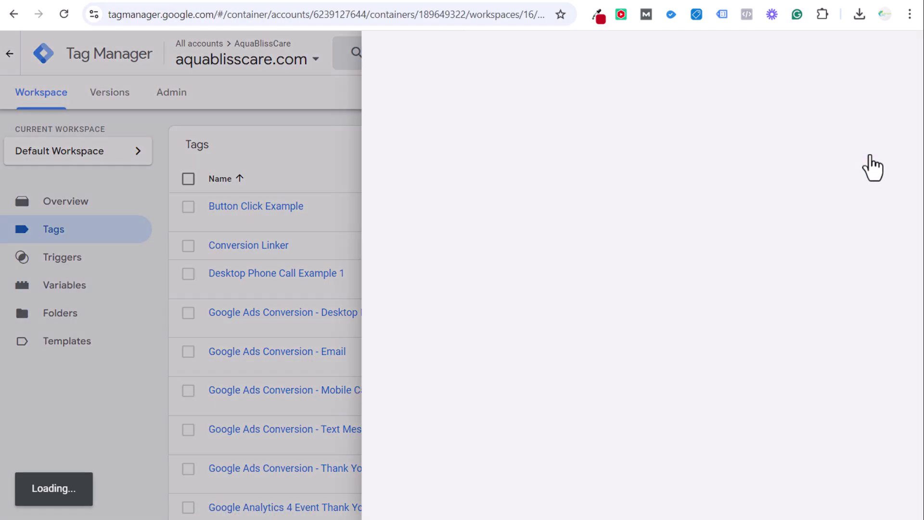
pyautogui.click(396, 172)
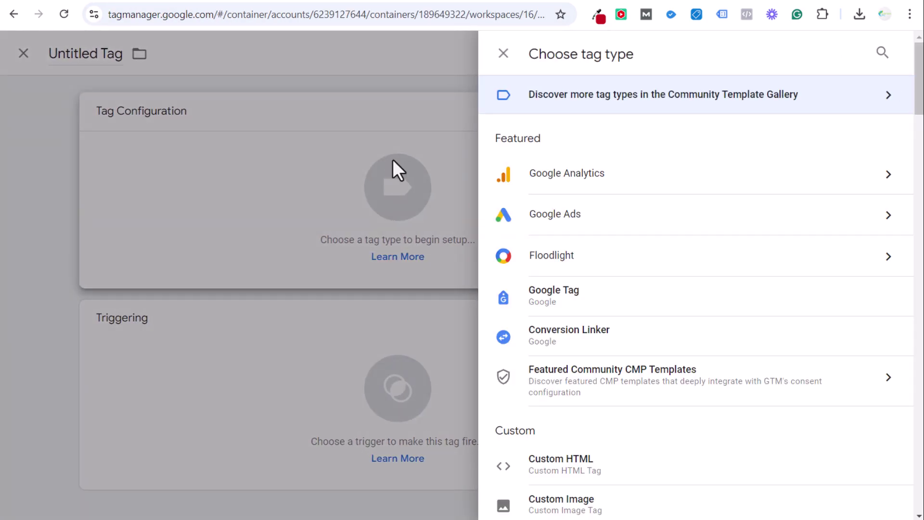
pyautogui.click(577, 222)
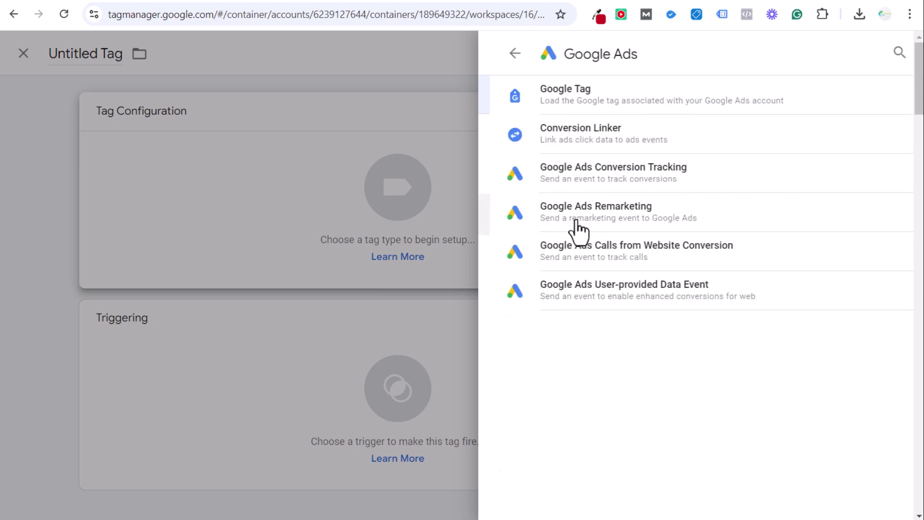
pyautogui.click(735, 182)
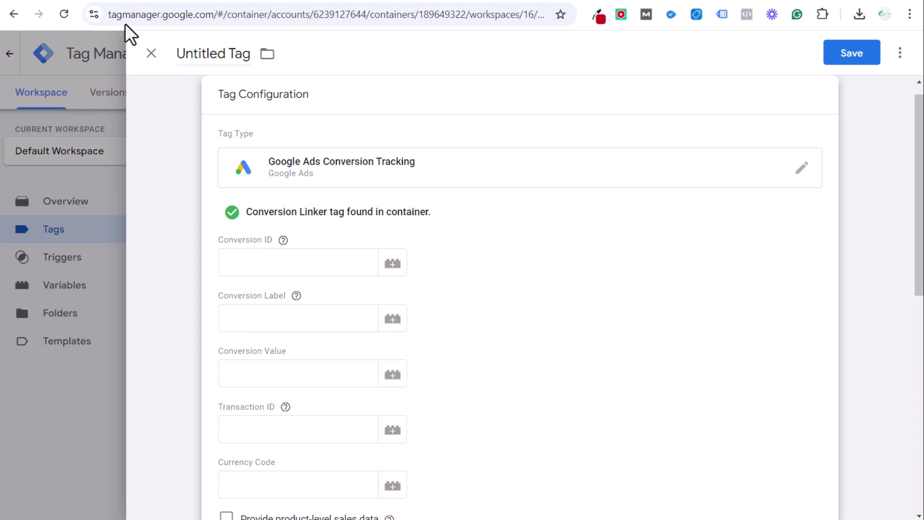
# Step: Copy the conversion ID from Google Ads into the tag's Conversion ID field
pyautogui.click(94, 5)
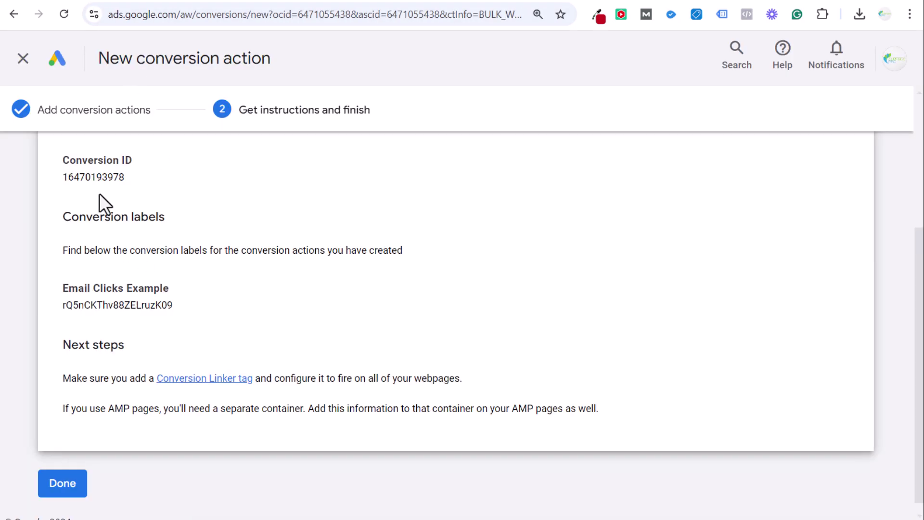
pyautogui.doubleClick(99, 177)
pyautogui.hotkey('ctrl', 'c')
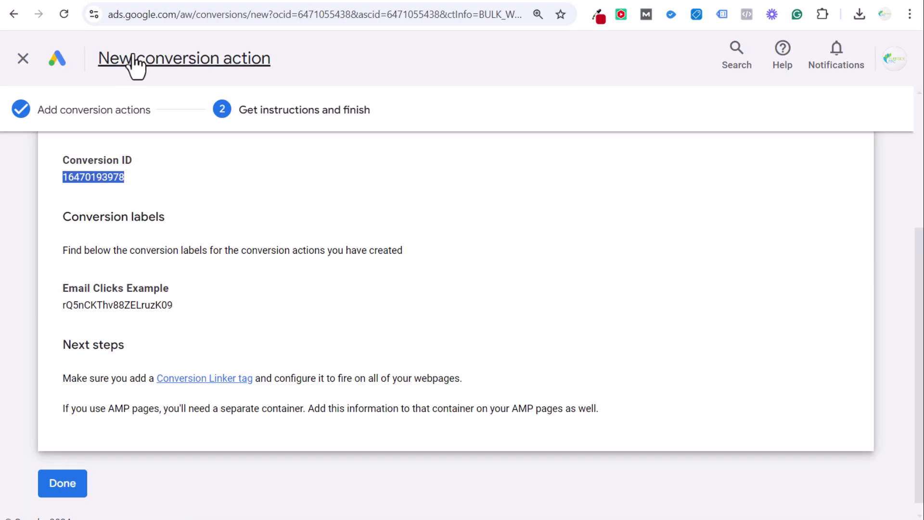
pyautogui.click(155, 4)
pyautogui.click(184, 5)
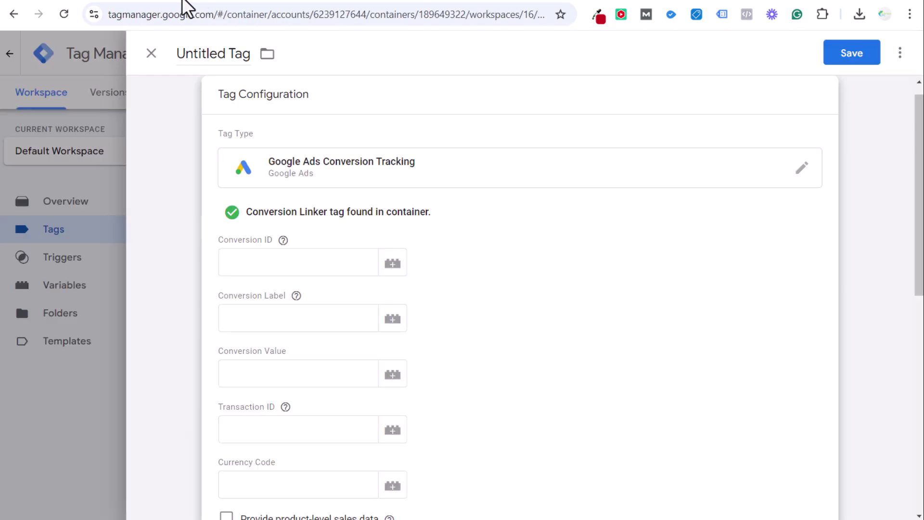
pyautogui.click(314, 260)
pyautogui.hotkey('ctrl', 'v')
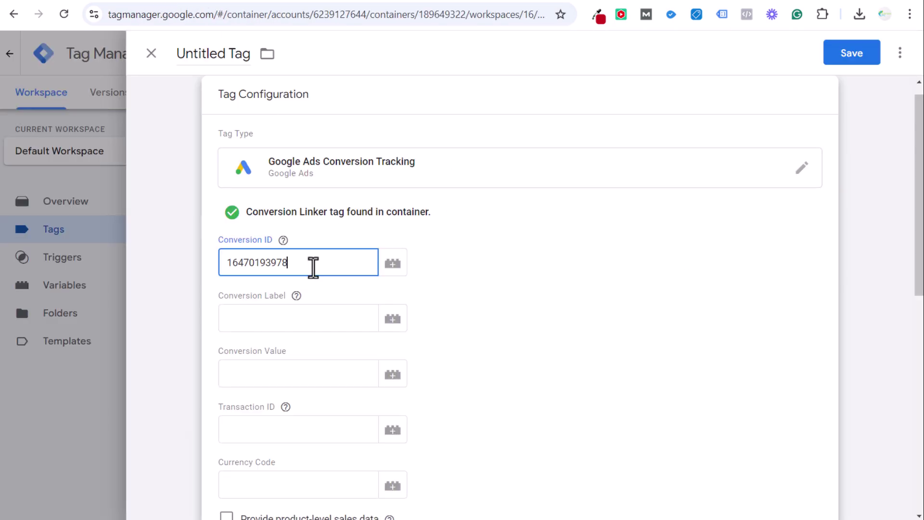
# Step: Copy the conversion label from Google Ads into the tag's Conversion Label field
pyautogui.click(85, 2)
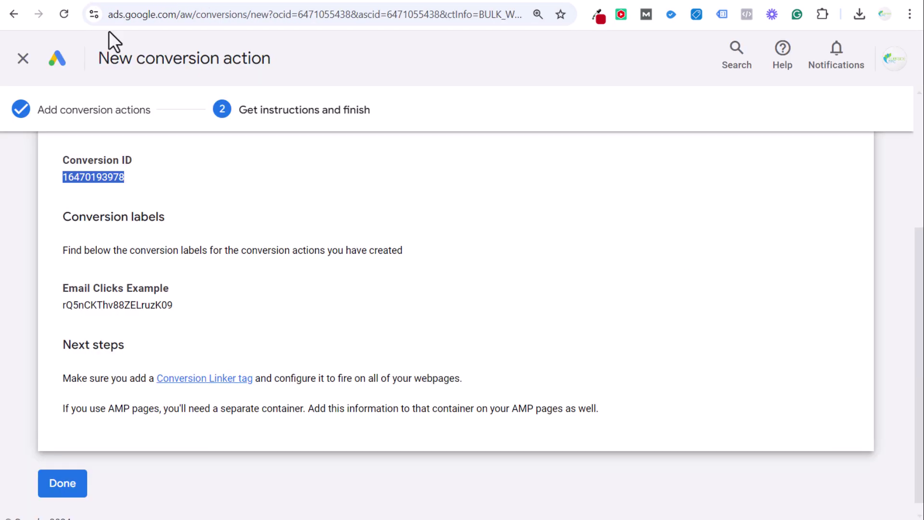
pyautogui.doubleClick(142, 305)
pyautogui.hotkey('ctrl', 'c')
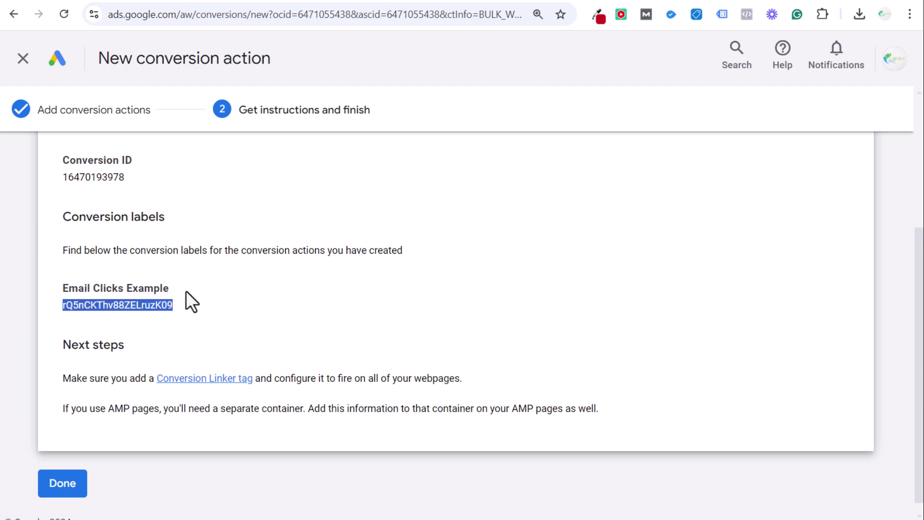
pyautogui.click(100, 162)
pyautogui.scroll(1, 114, 253)
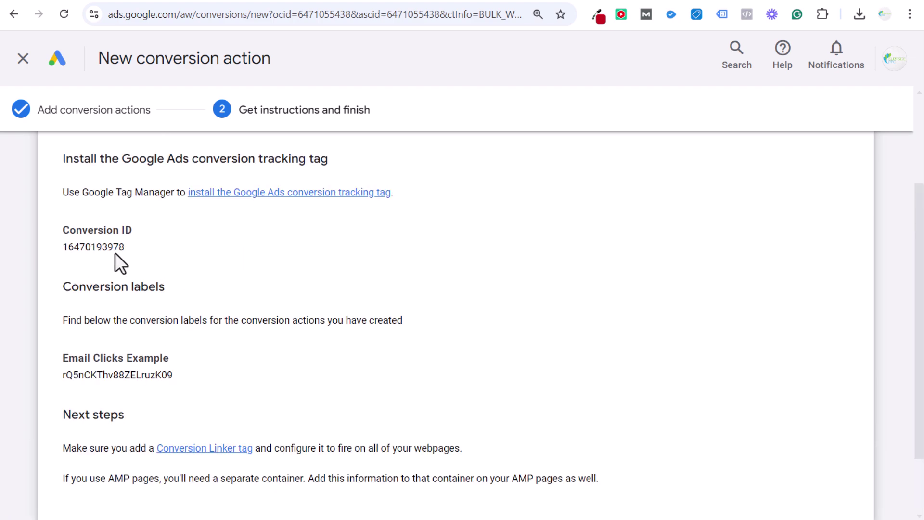
pyautogui.doubleClick(110, 358)
pyautogui.click(168, 2)
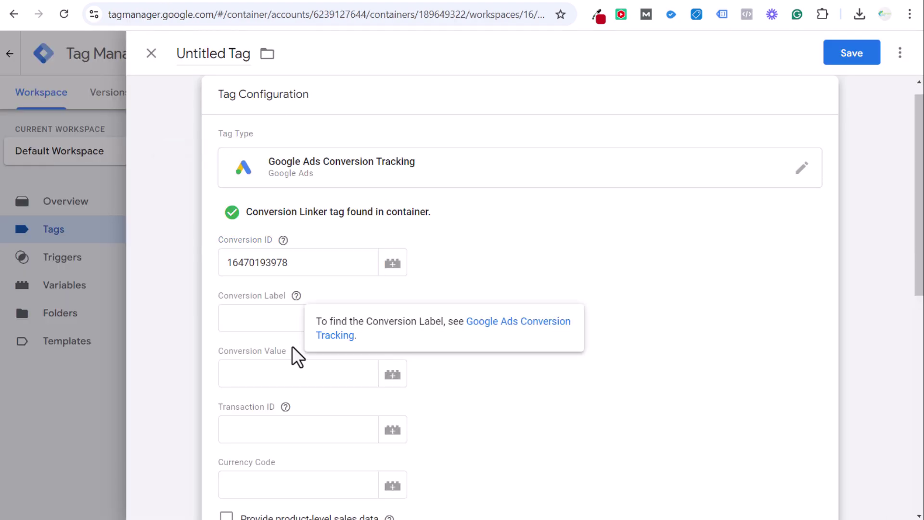
pyautogui.click(283, 315)
pyautogui.hotkey('ctrl', 'v')
# Step: Rename the tag to 'Email Clicks Example'
pyautogui.click(178, 201)
pyautogui.tripleClick(207, 49)
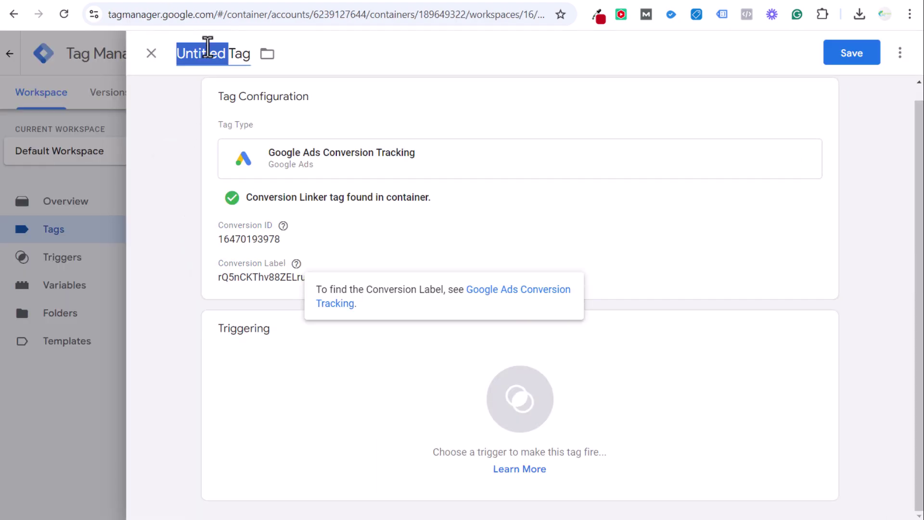
pyautogui.write('Email Clic')
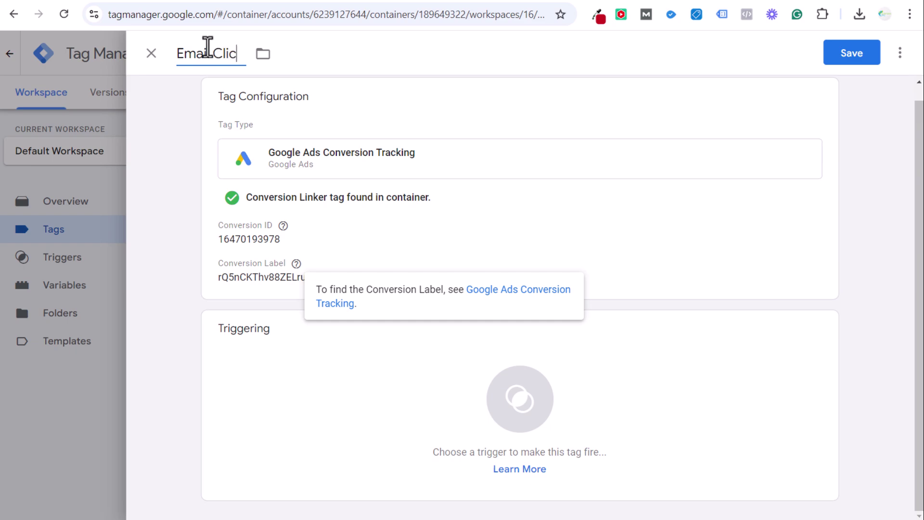
pyautogui.write('ks Example')
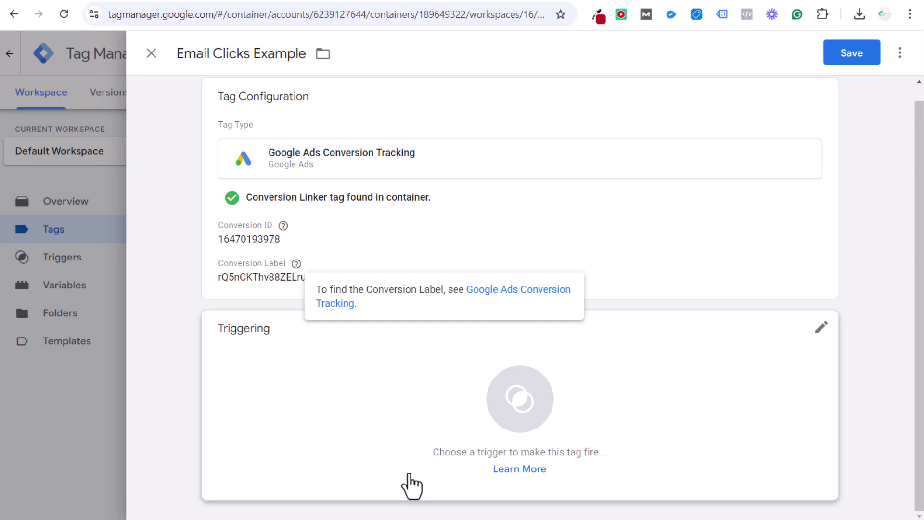
pyautogui.click(406, 423)
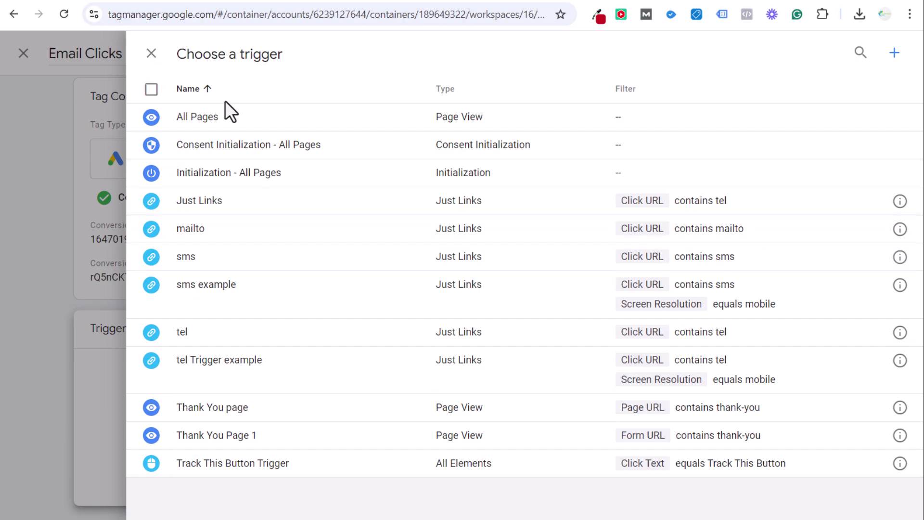
# Step: Save Email Clicks Example firing on All Pages, check built-in variables, then return to Tags
pyautogui.click(288, 118)
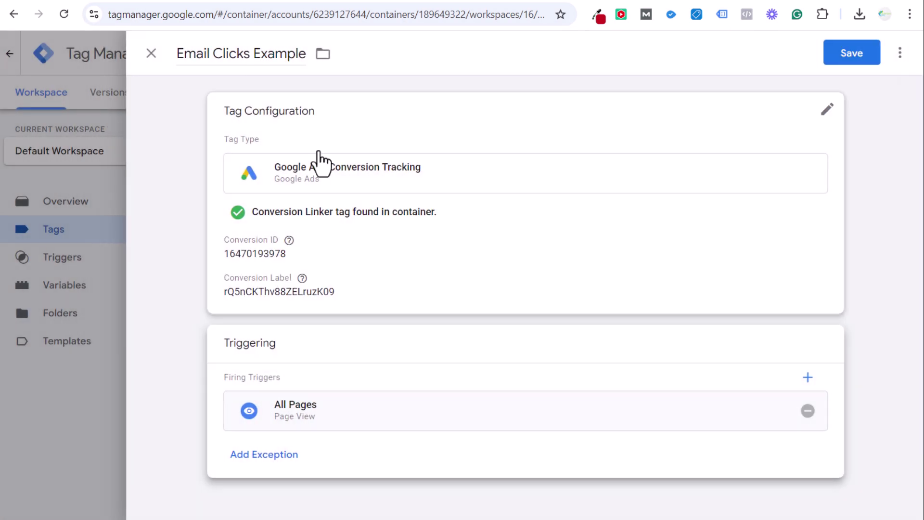
pyautogui.click(860, 59)
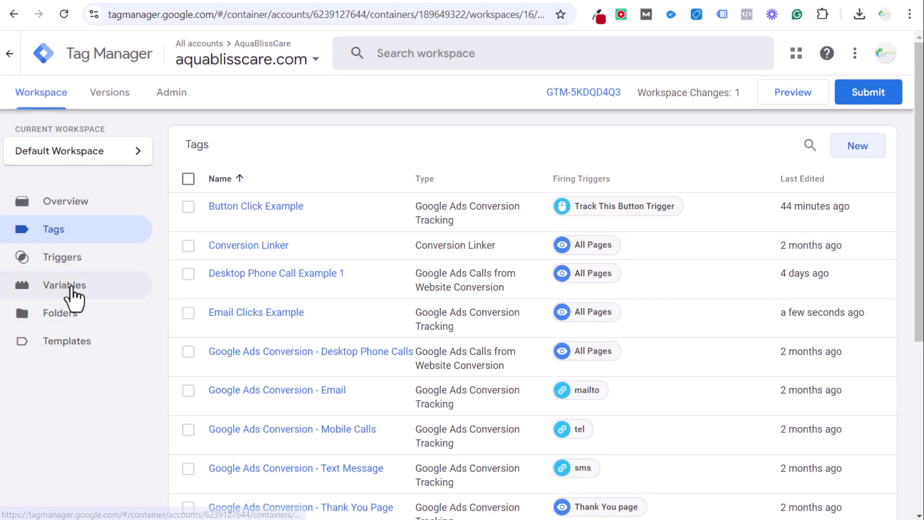
pyautogui.click(73, 295)
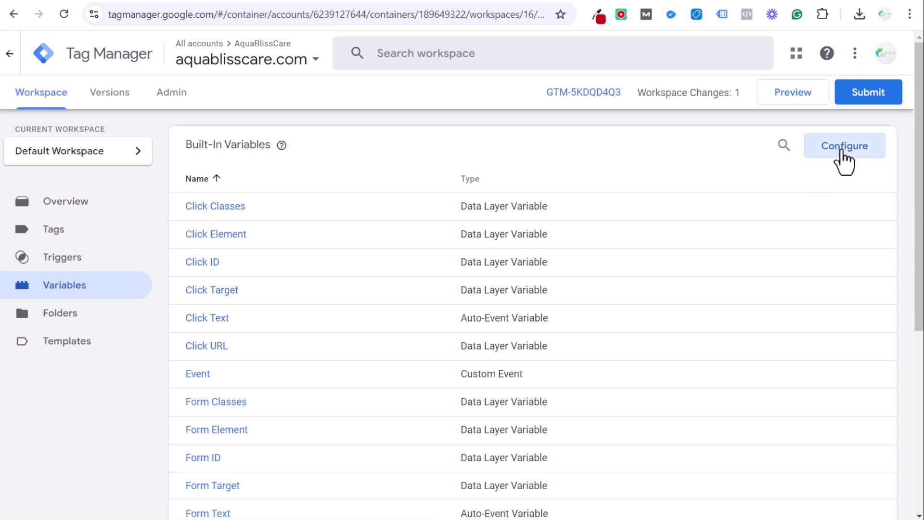
pyautogui.click(843, 147)
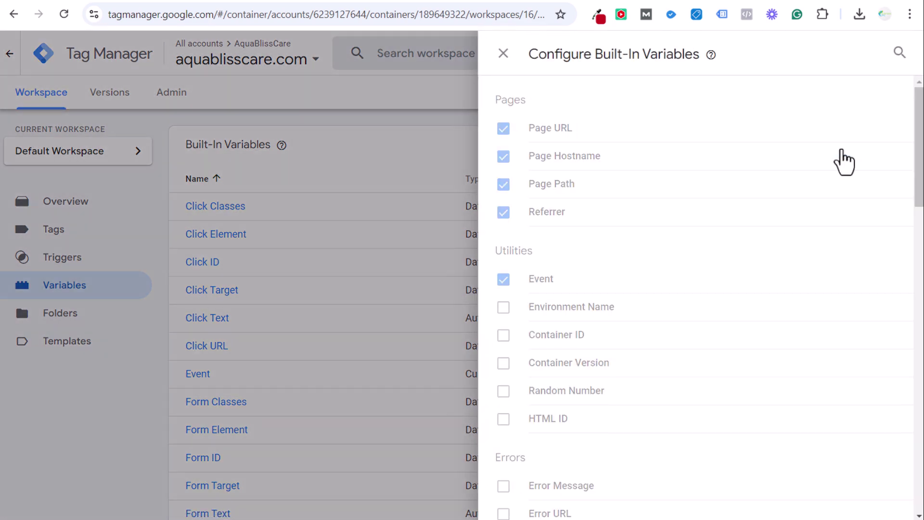
pyautogui.scroll(-10, 680, 250)
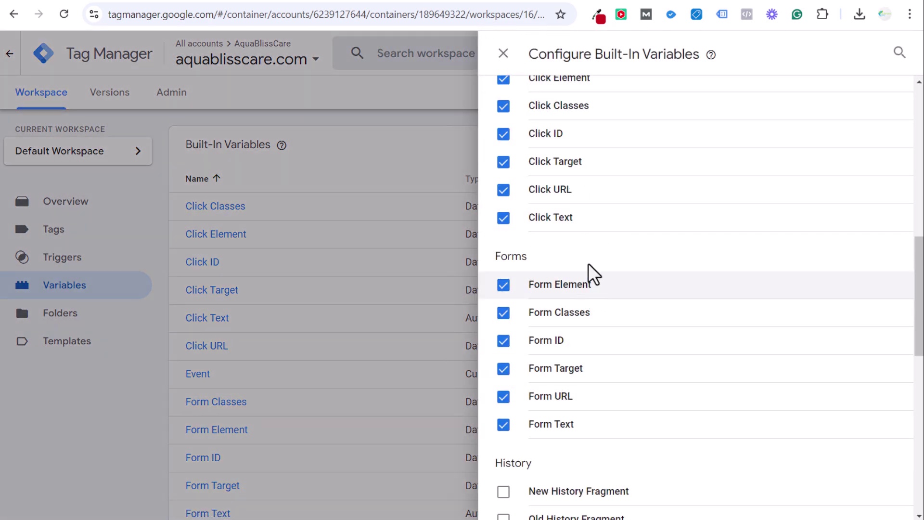
pyautogui.scroll(2, 588, 263)
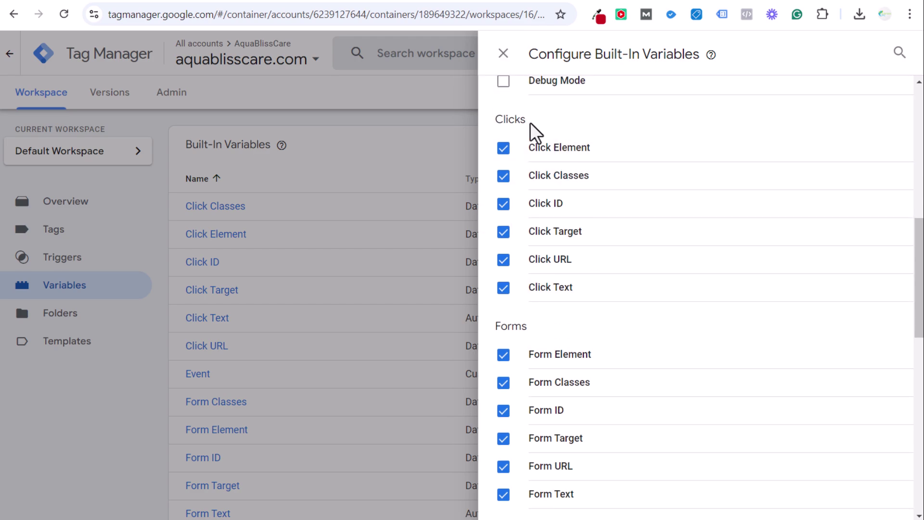
pyautogui.click(503, 53)
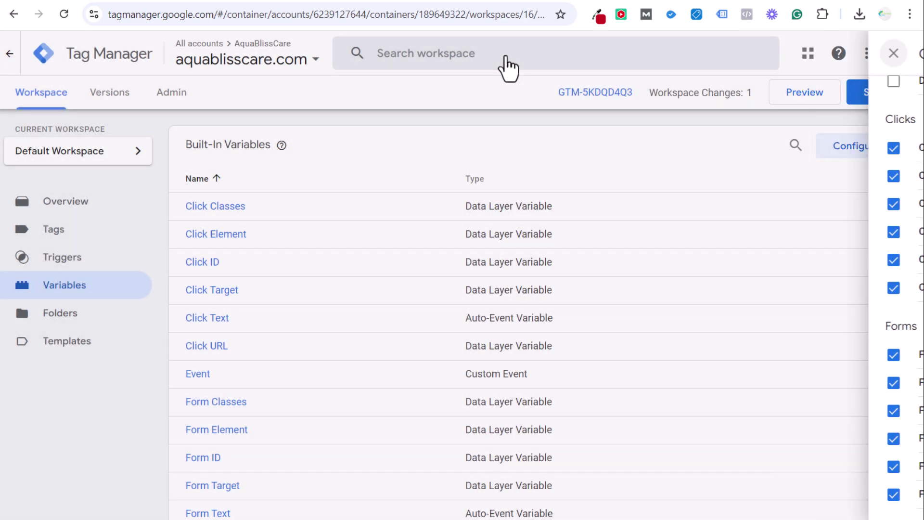
pyautogui.click(54, 233)
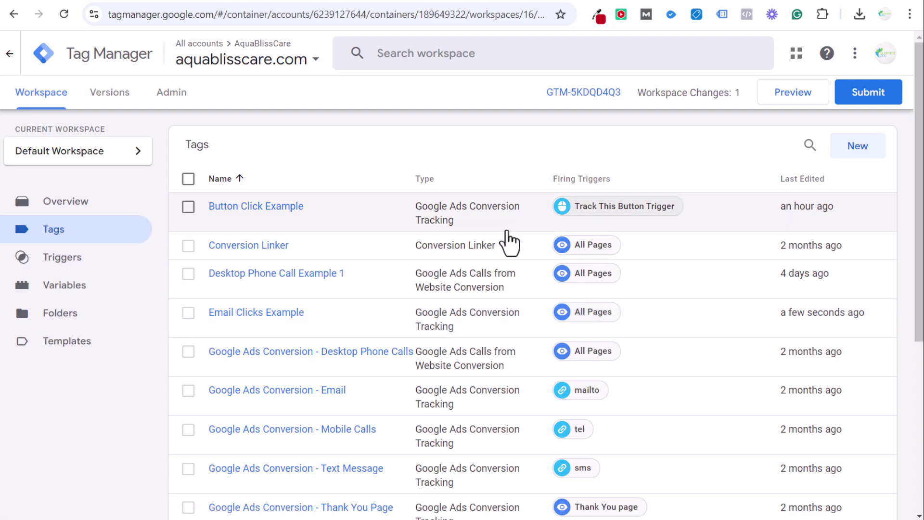
# Step: Open the Email Clicks Example tag and remove its All Pages trigger
pyautogui.scroll(-5, 464, 237)
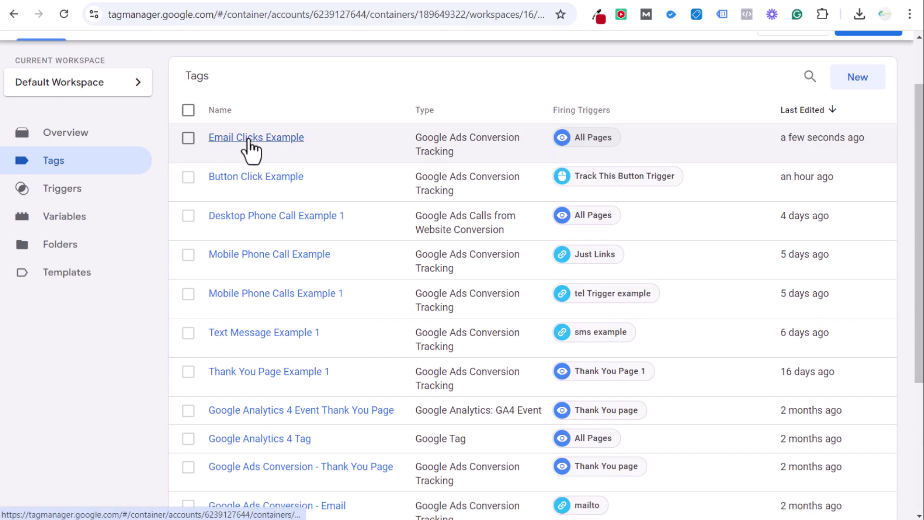
pyautogui.click(251, 139)
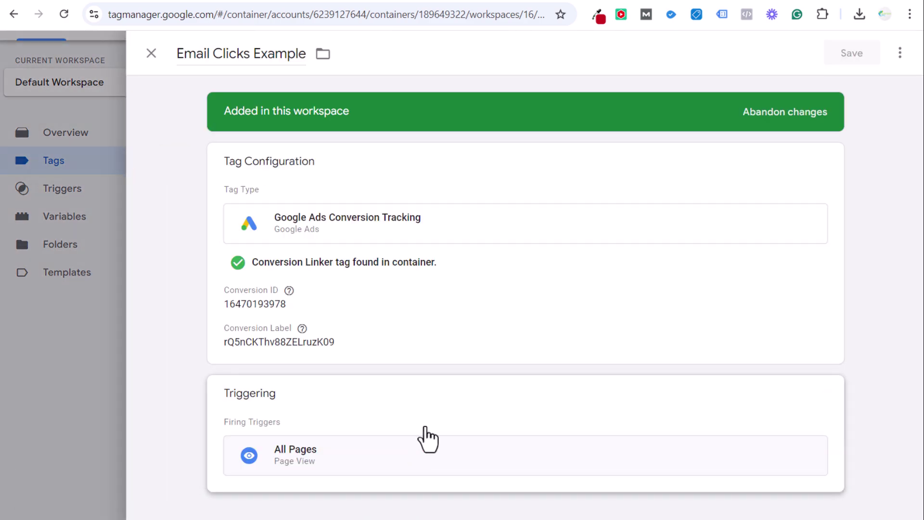
pyautogui.click(819, 457)
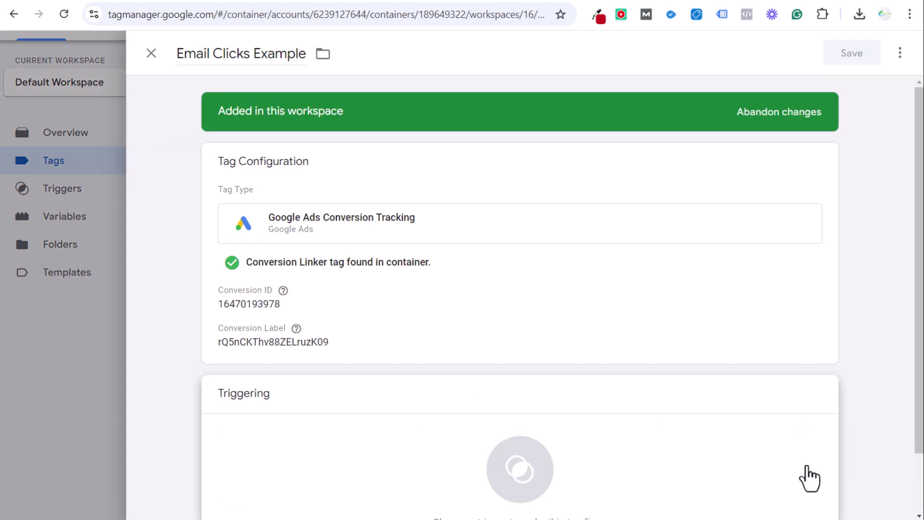
pyautogui.click(388, 404)
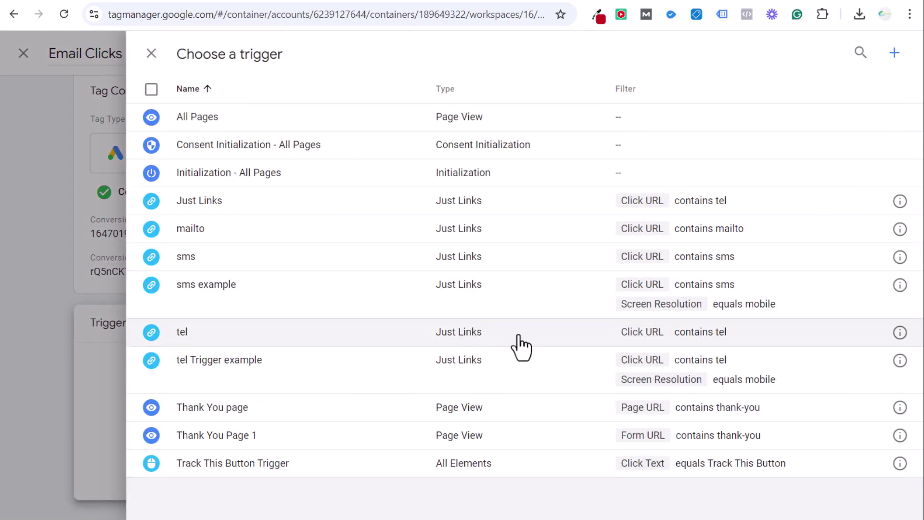
# Step: Create a Just Links trigger firing on some link clicks where Click URL contains mailto
pyautogui.click(894, 54)
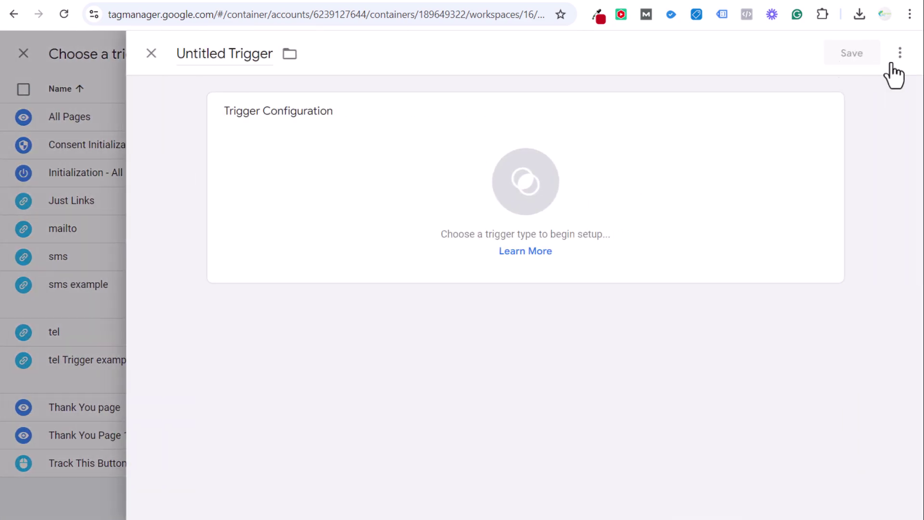
pyautogui.click(438, 161)
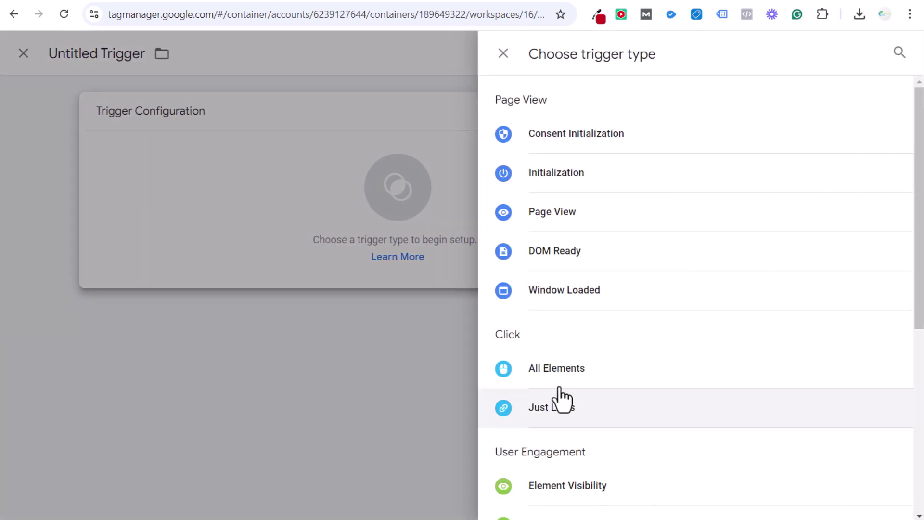
pyautogui.click(601, 417)
pyautogui.click(333, 301)
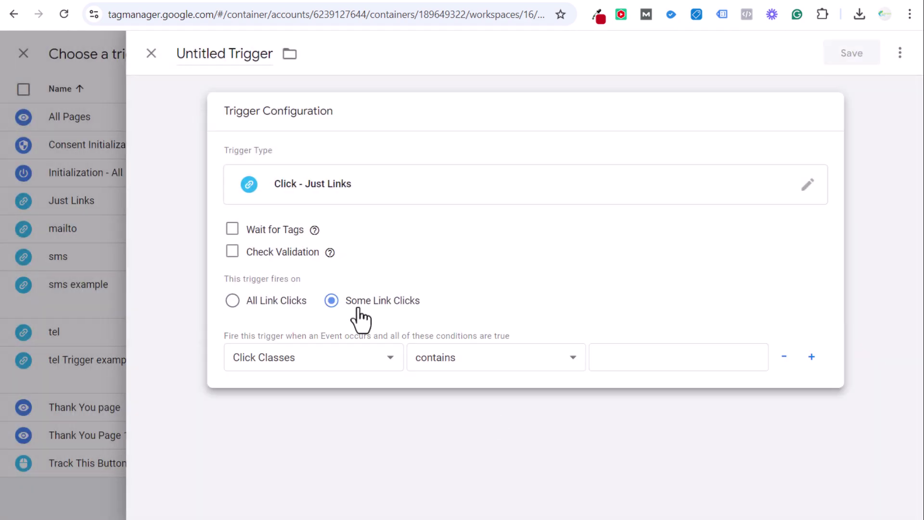
pyautogui.click(383, 354)
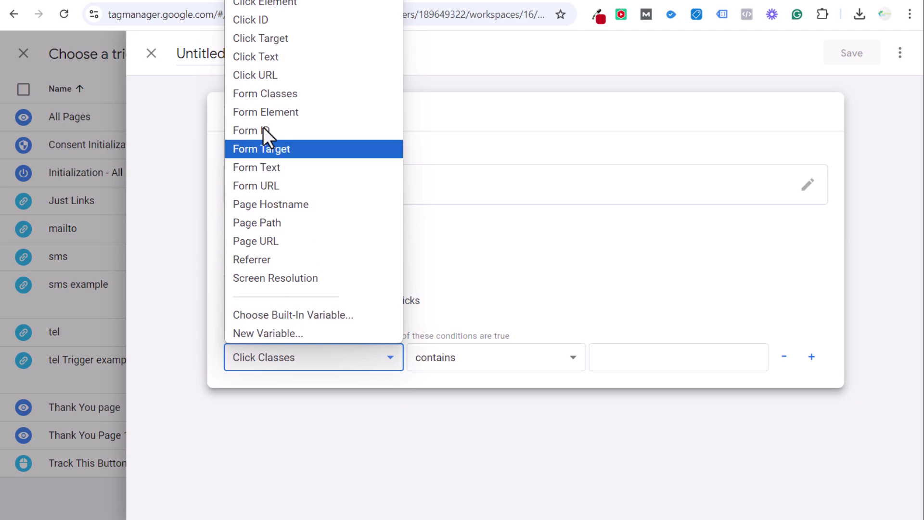
pyautogui.click(262, 77)
pyautogui.click(622, 356)
pyautogui.write('m')
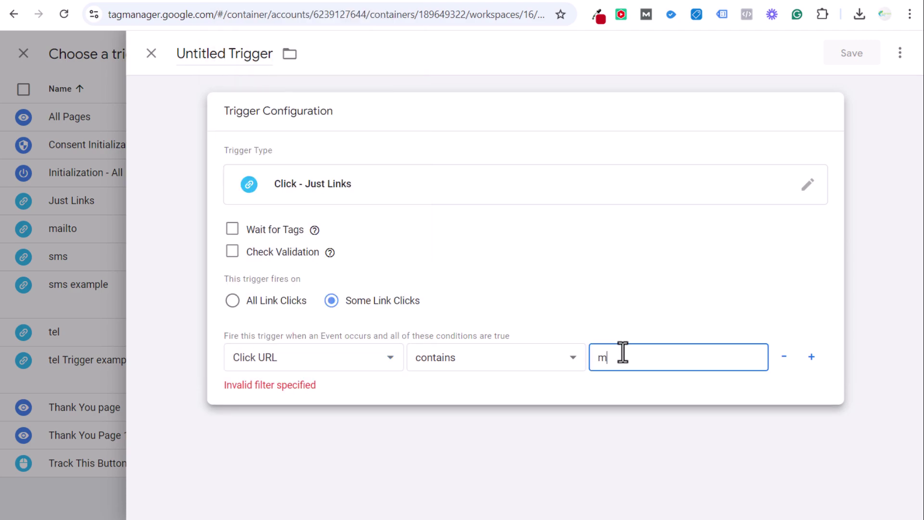
pyautogui.write('ailto')
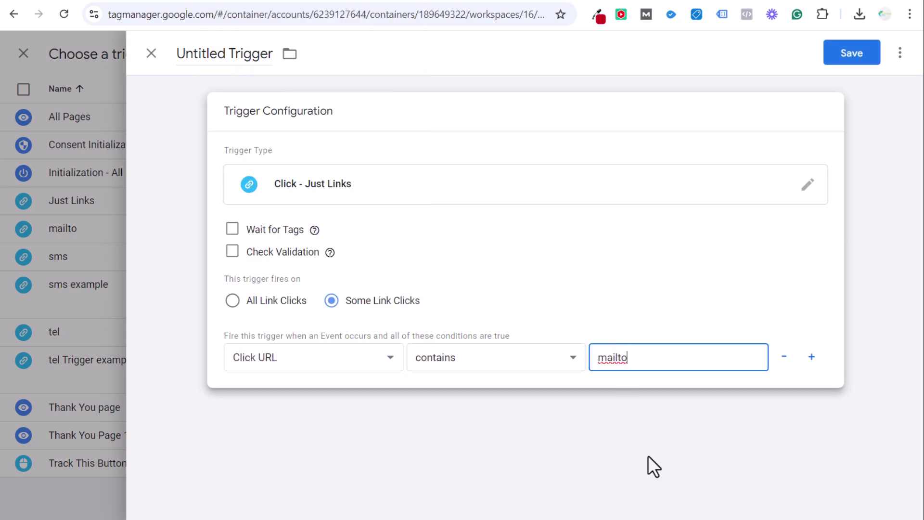
pyautogui.click(653, 466)
# Step: Name the trigger 'mailto example trigger' and save it
pyautogui.click(198, 53)
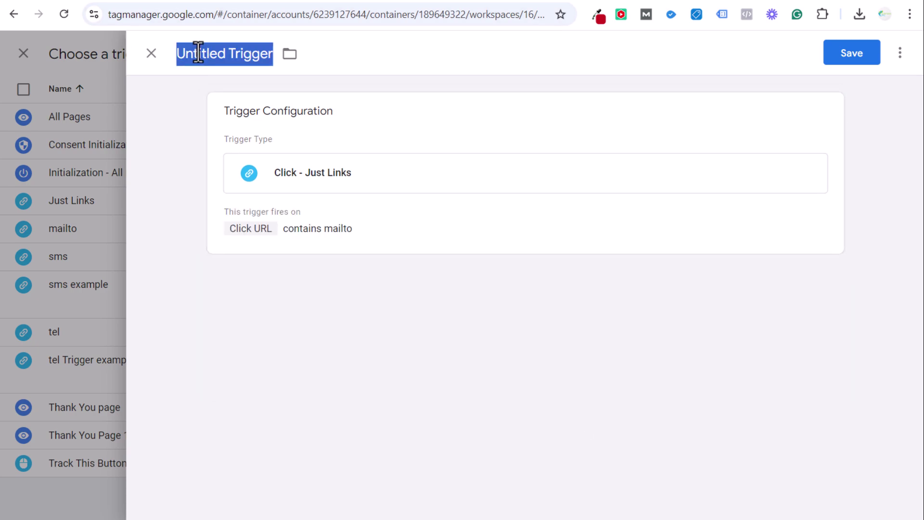
pyautogui.write('Ma')
pyautogui.press('BackSpace')
pyautogui.write('mailto example trigger')
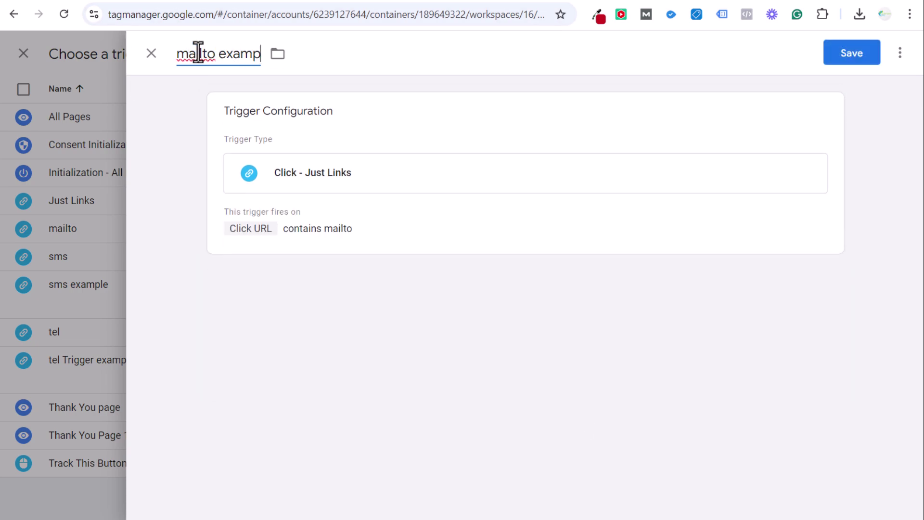
pyautogui.click(853, 54)
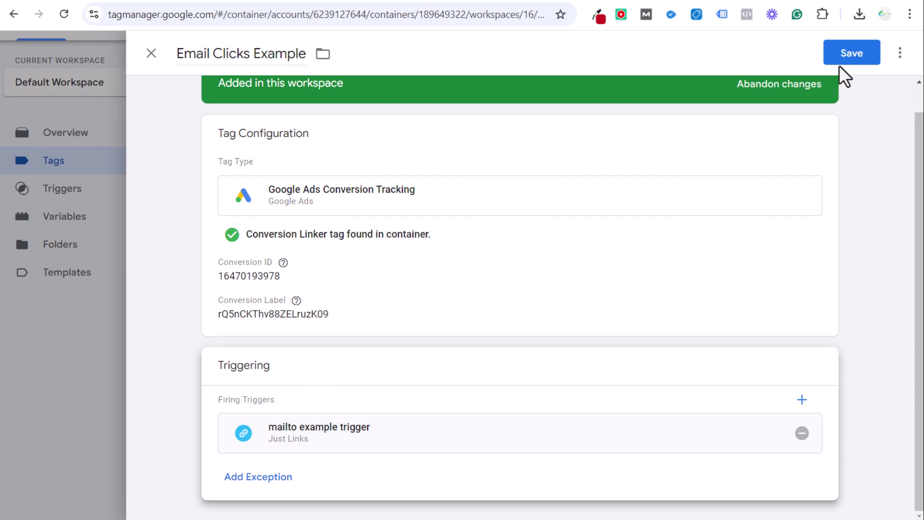
# Step: Save the tag, then submit and publish the workspace as 'New Version' (Version 16)
pyautogui.click(851, 52)
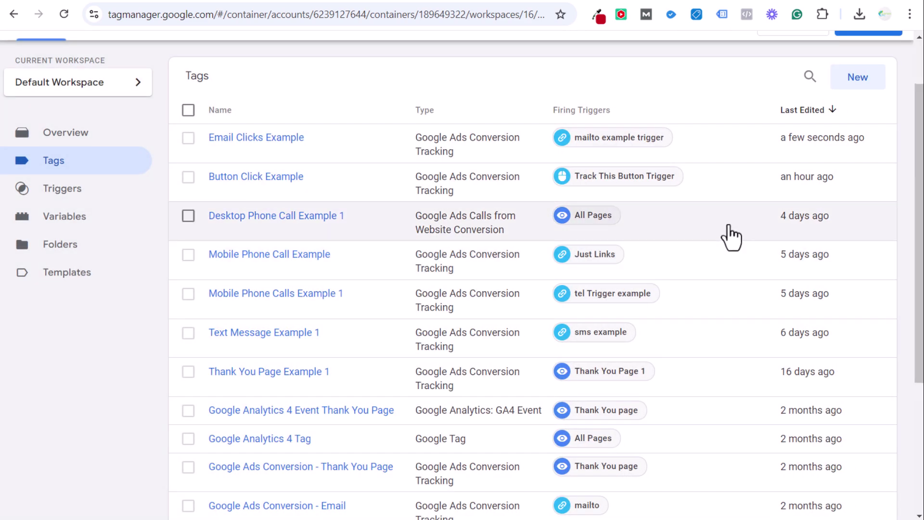
pyautogui.click(869, 93)
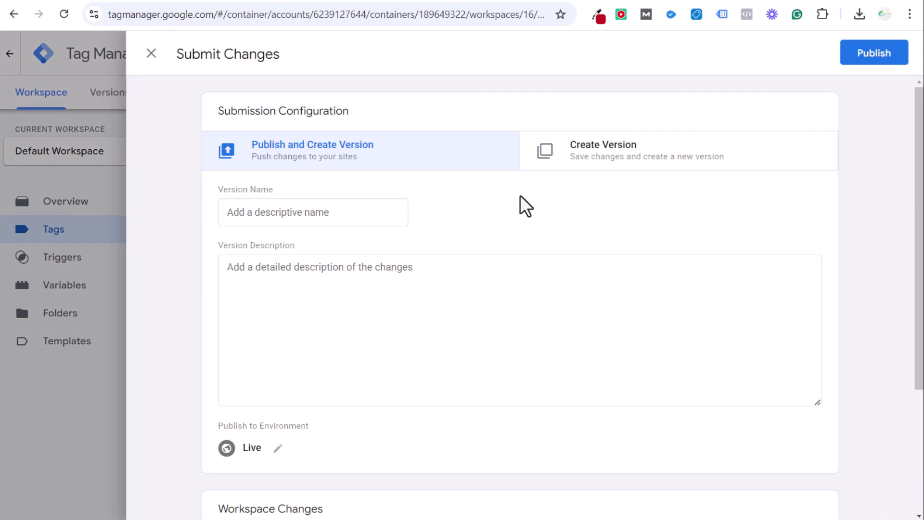
pyautogui.click(359, 212)
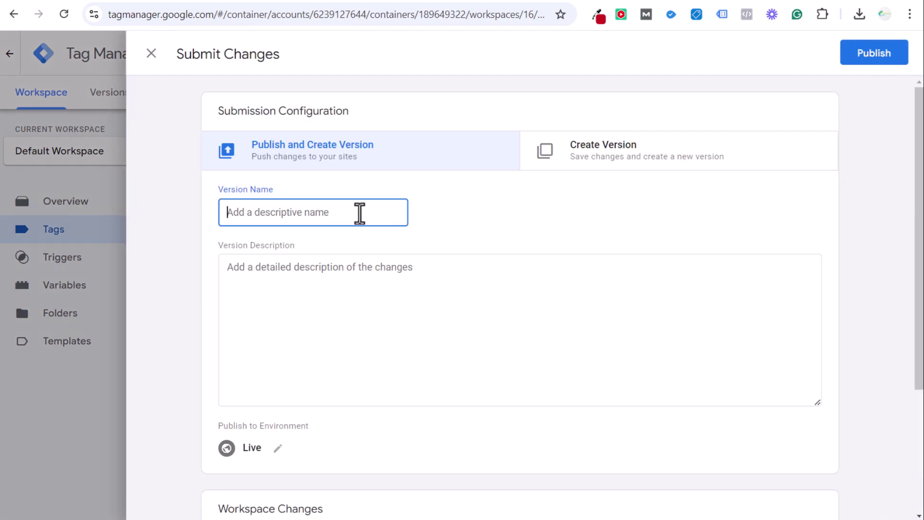
pyautogui.write('New Version')
pyautogui.click(874, 51)
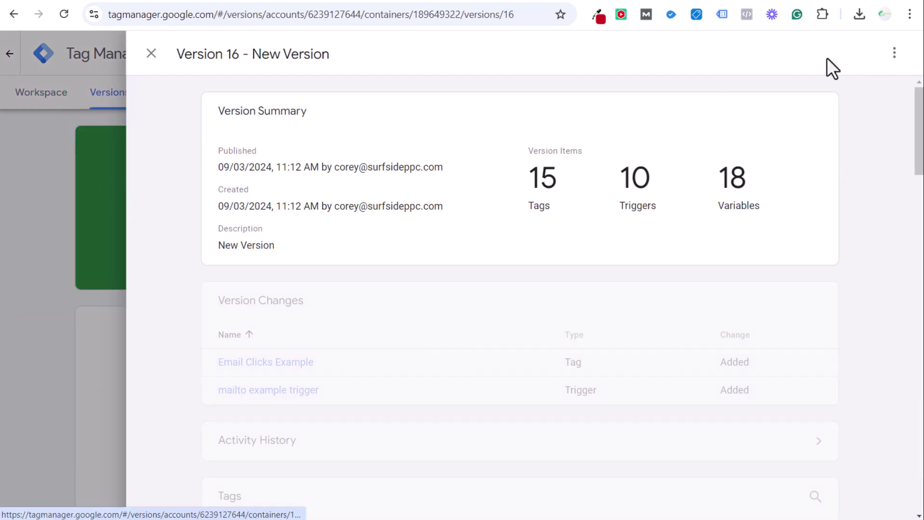
pyautogui.click(151, 54)
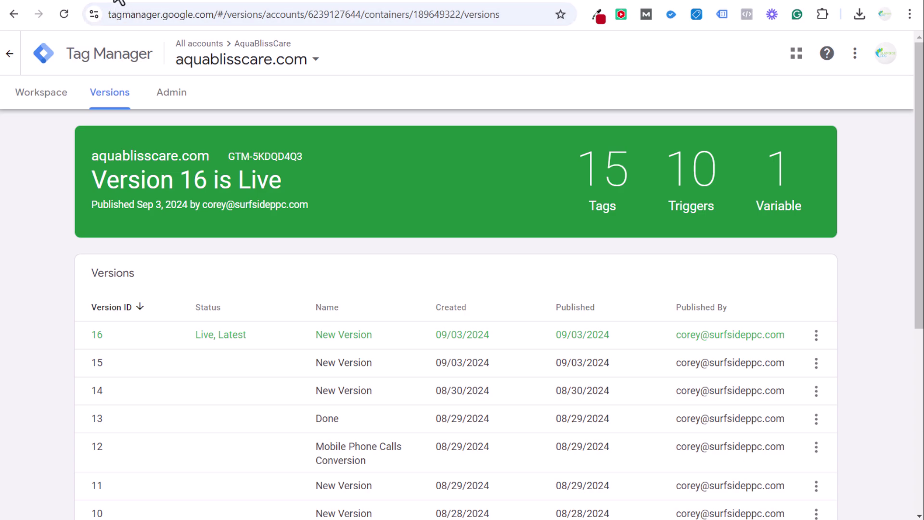
# Step: Review the Pool Liner Replacement page's email button, then return to the GTM workspace overview
pyautogui.click(142, 2)
pyautogui.scroll(10, 570, 205)
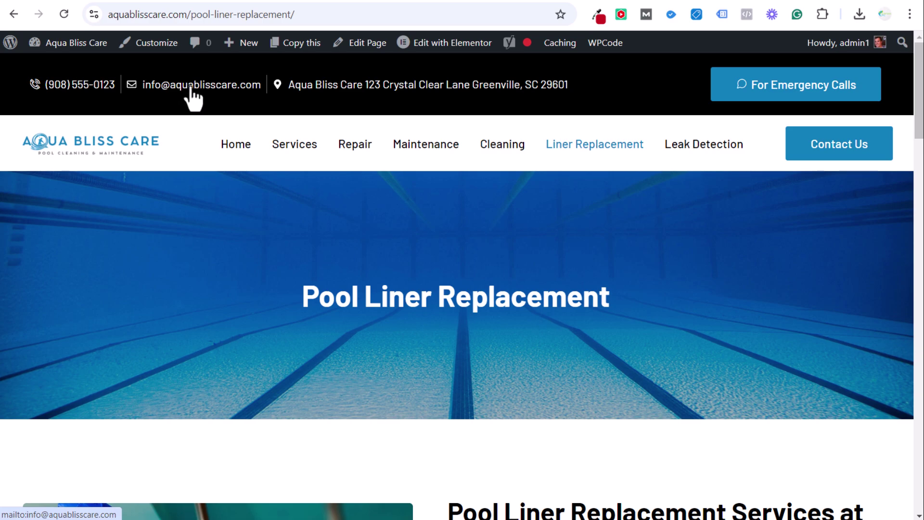
pyautogui.scroll(-13, 735, 290)
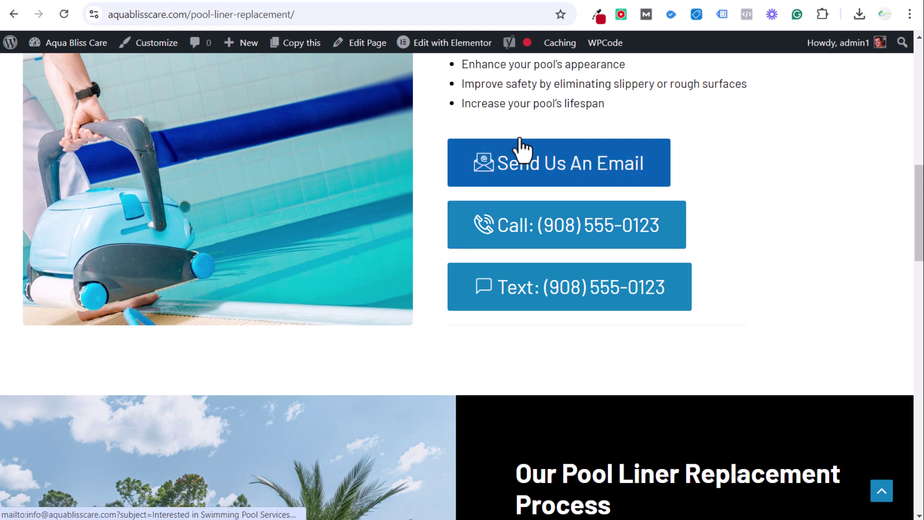
pyautogui.hotkey('ctrl', 'Tab')
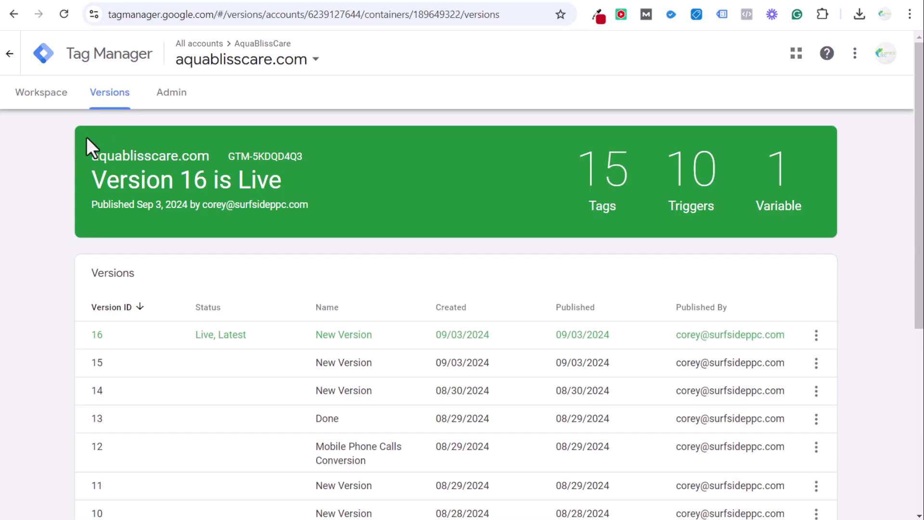
pyautogui.click(66, 101)
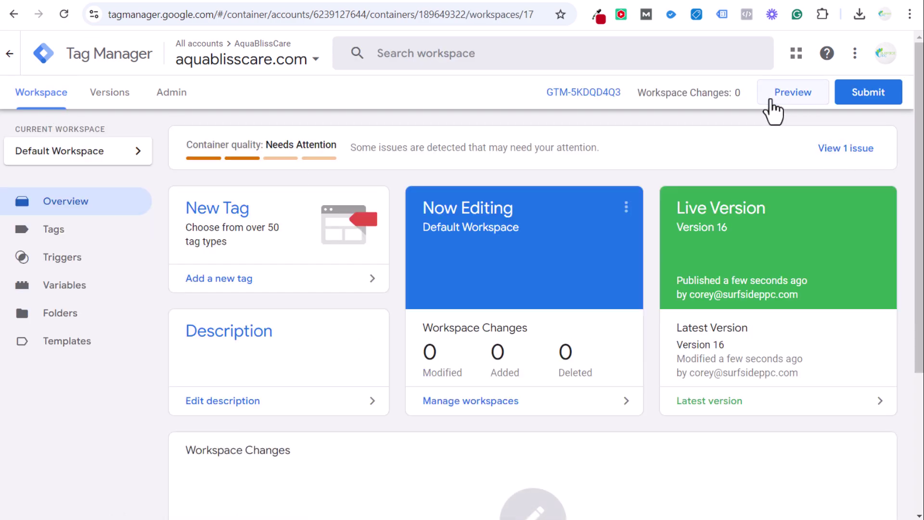
# Step: Copy the Pool Liner Replacement page URL and start a Tag Manager preview session
pyautogui.hotkey('ctrl', 'Tab')
pyautogui.click(307, 21)
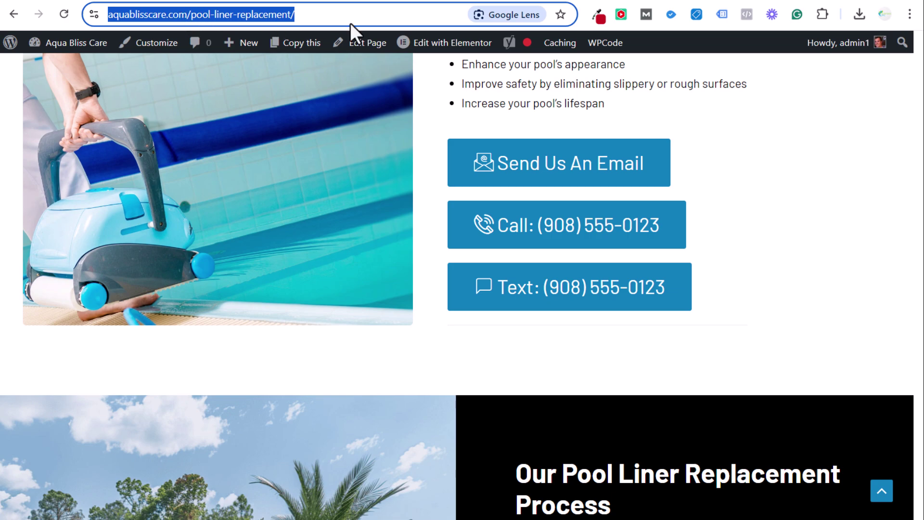
pyautogui.hotkey('ctrl', 'shift', 'Tab')
pyautogui.click(792, 94)
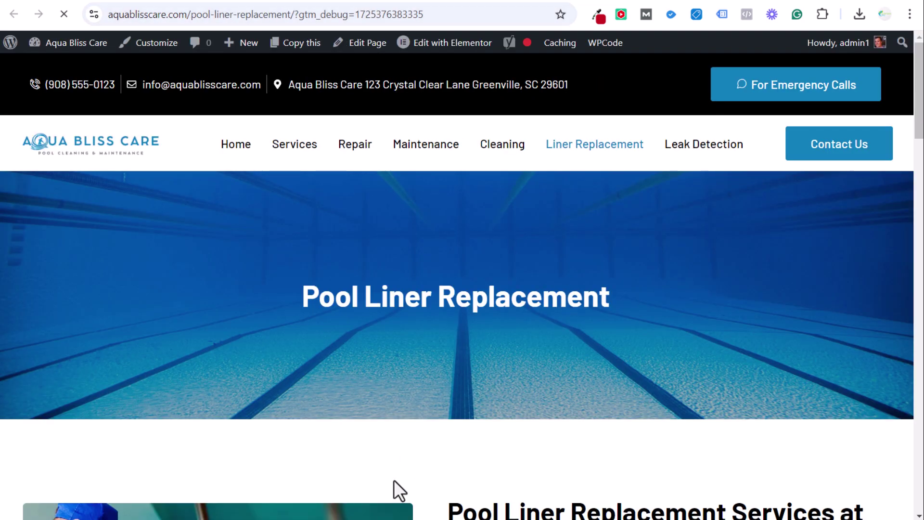
# Step: Confirm Tag Assistant's connection to the Pool Liner page, review Tags Not Fired, and return to the site
pyautogui.hotkey('alt', 'Tab')
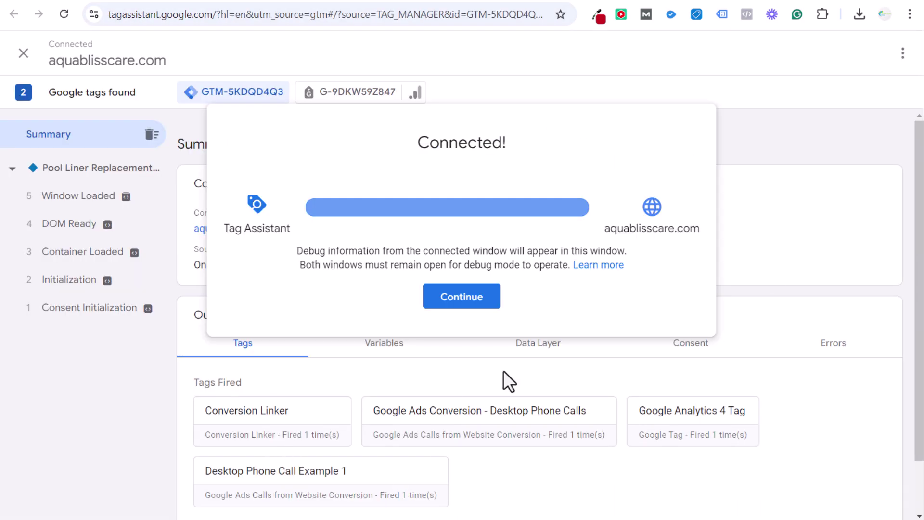
pyautogui.click(471, 299)
pyautogui.scroll(-1, 609, 303)
pyautogui.click(309, 471)
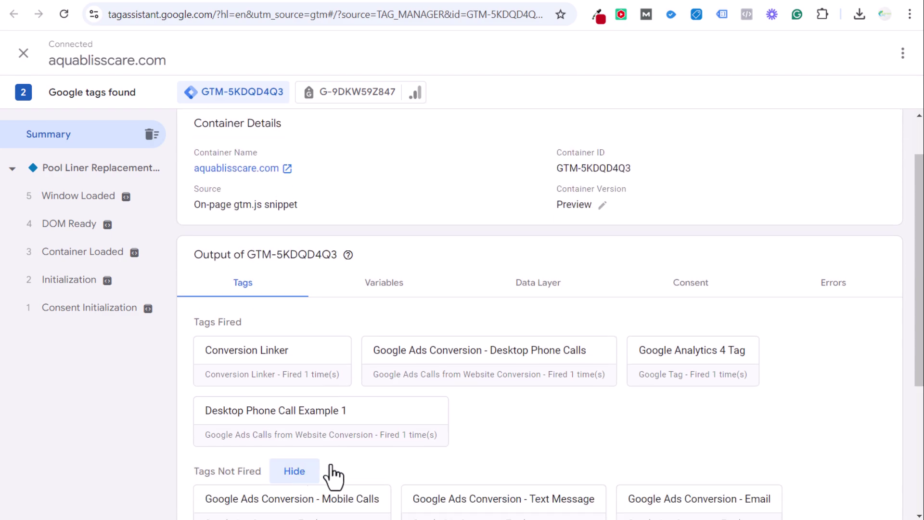
pyautogui.scroll(-4, 332, 476)
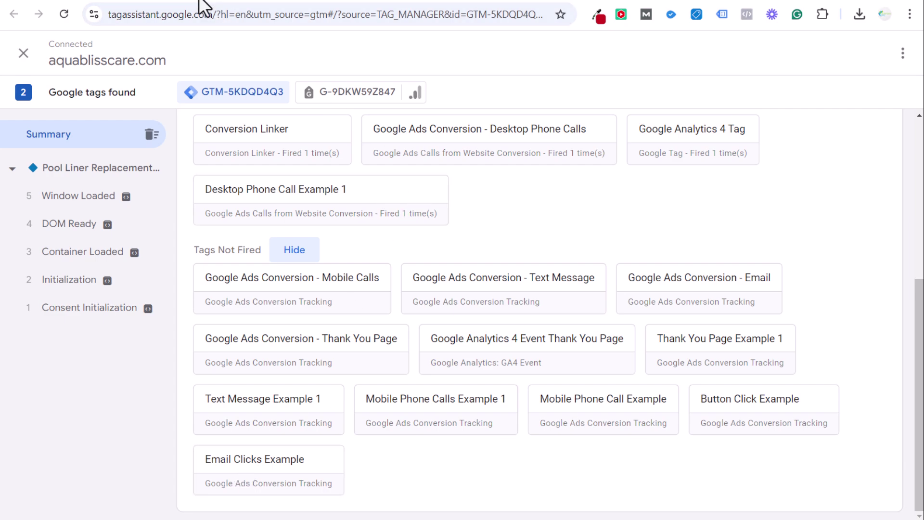
pyautogui.click(195, 1)
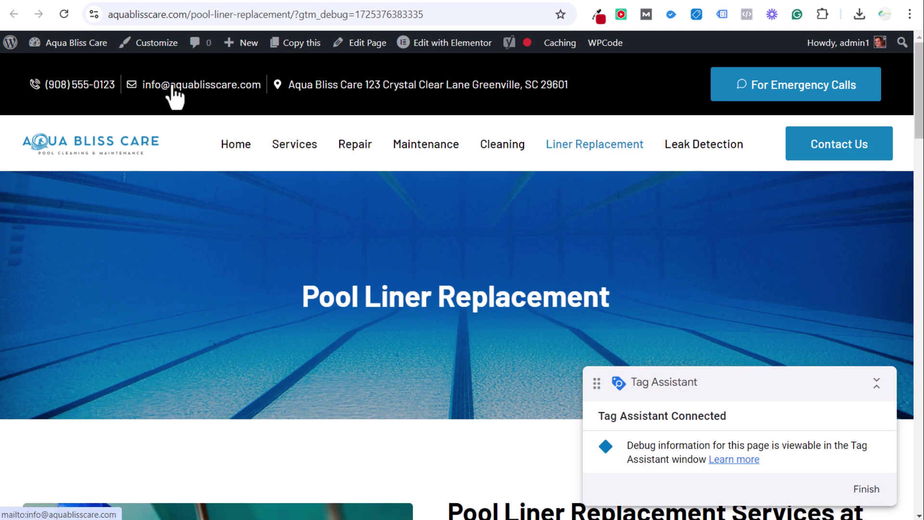
# Step: Select the Click and Link Click events to see Email Clicks Example and Google Ads Conversion - Email fired
pyautogui.click(174, 2)
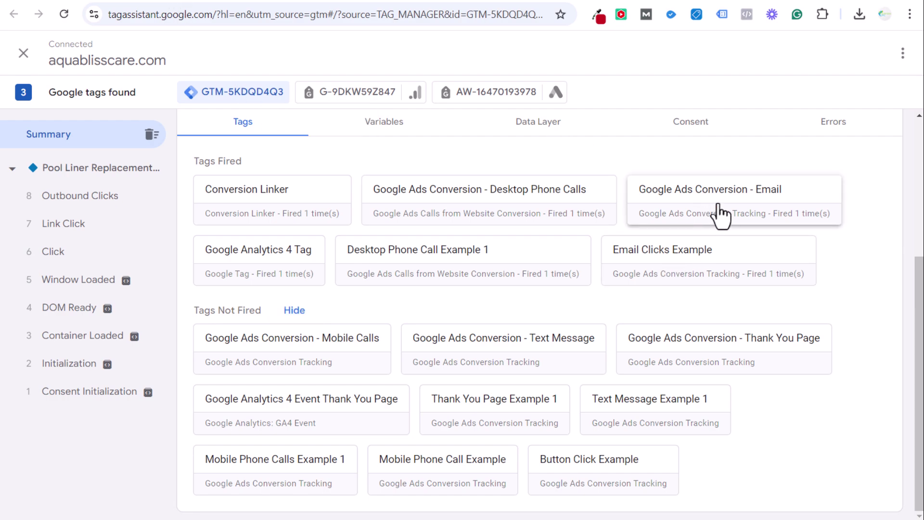
pyautogui.moveTo(252, 159); pyautogui.dragTo(188, 164)
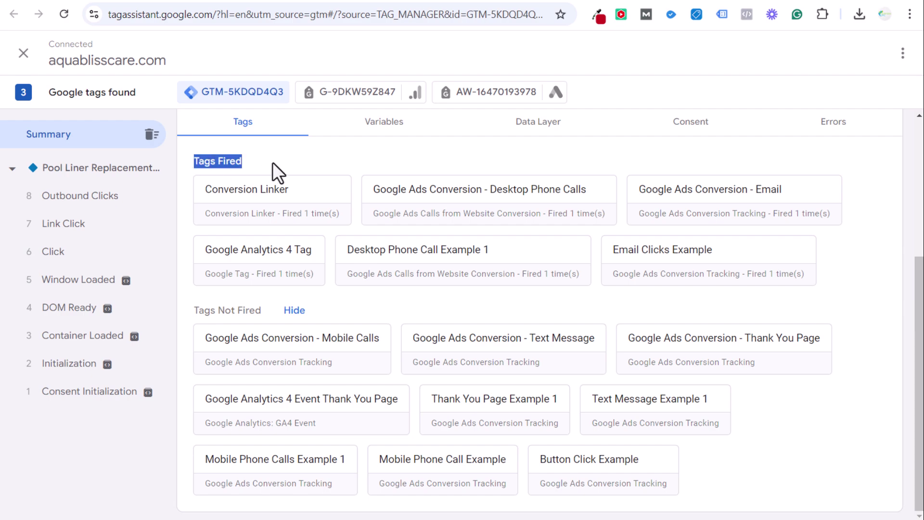
pyautogui.click(94, 254)
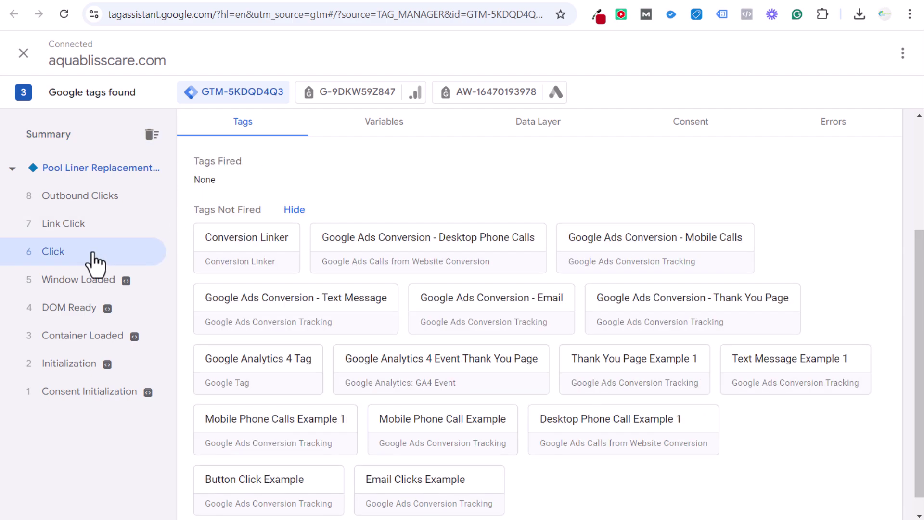
pyautogui.click(91, 227)
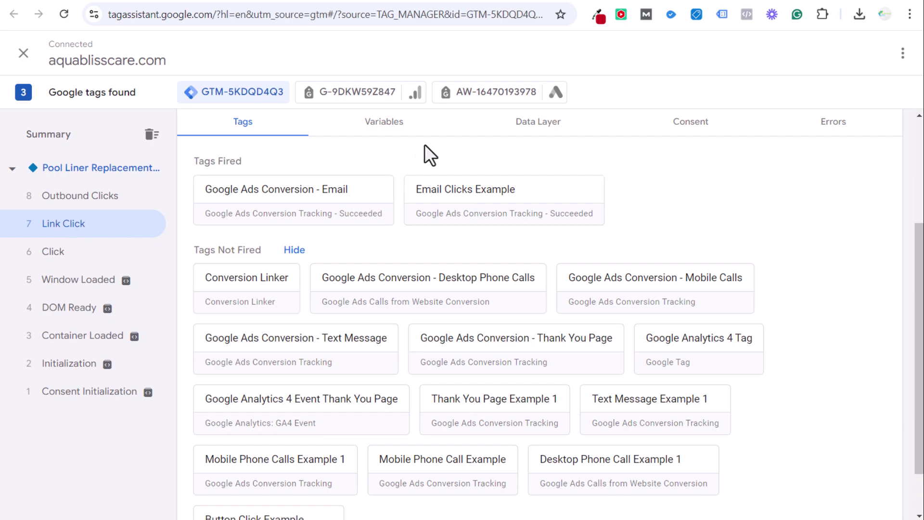
# Step: Open the Link Click Variables and highlight the Click Text and mailto Click URL values
pyautogui.click(407, 138)
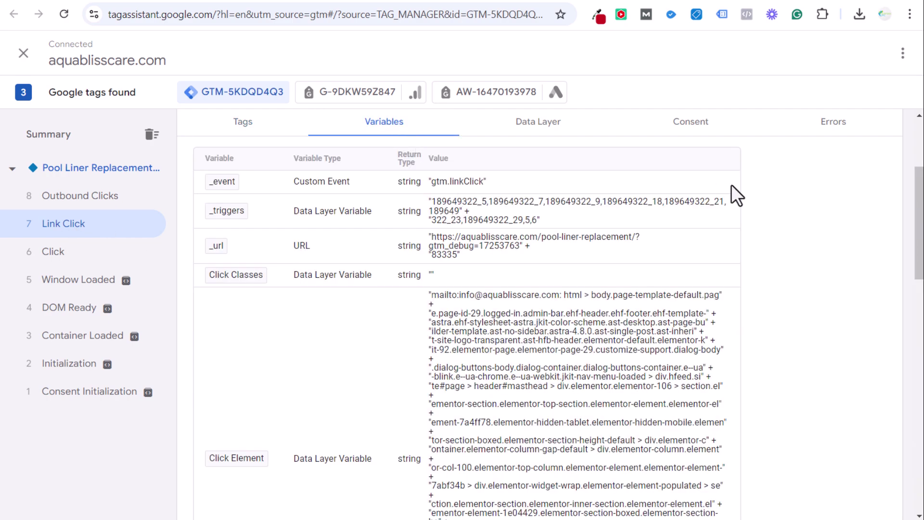
pyautogui.scroll(-9, 792, 245)
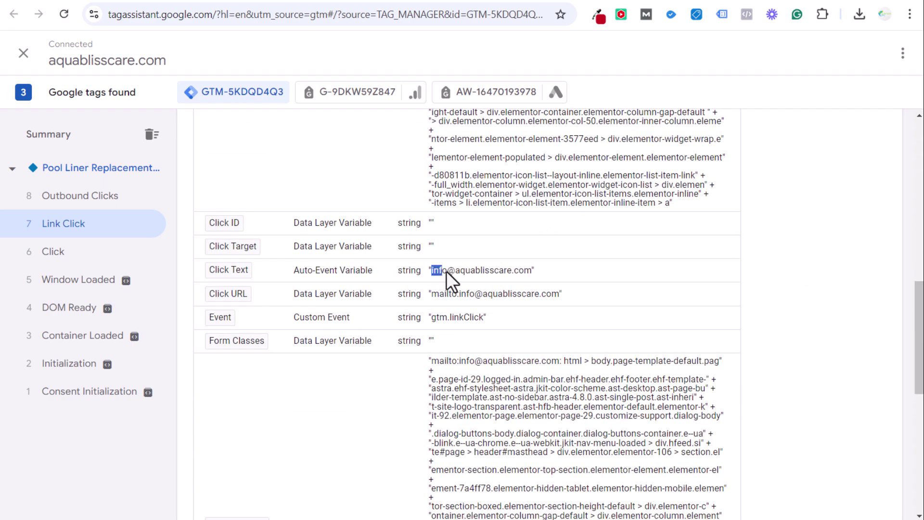
pyautogui.moveTo(446, 271); pyautogui.dragTo(526, 272)
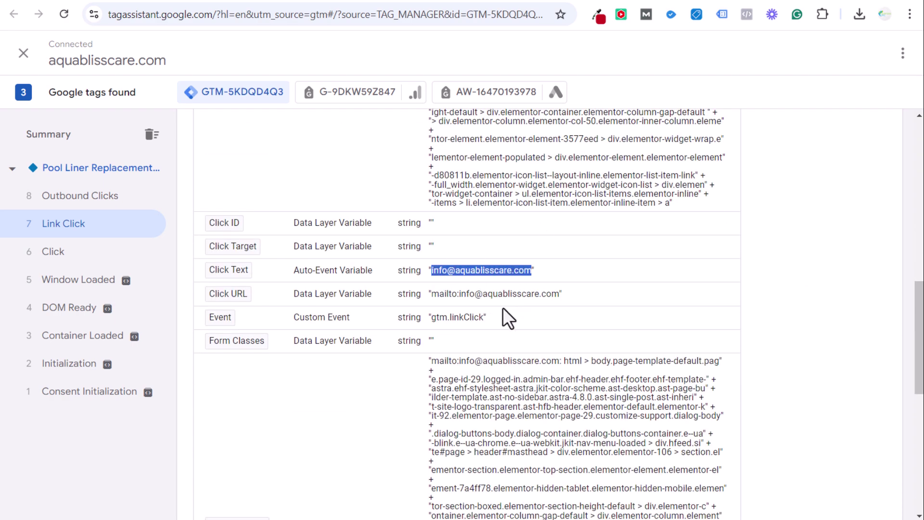
pyautogui.click(507, 318)
pyautogui.moveTo(433, 294); pyautogui.dragTo(548, 294)
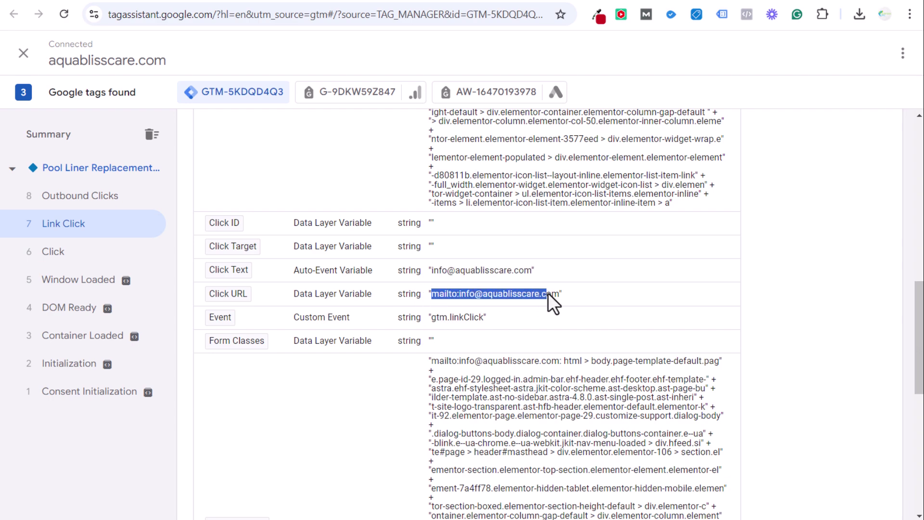
pyautogui.click(441, 276)
# Step: Re-highlight the full link text and mailto Click URL values to confirm them
pyautogui.moveTo(431, 272); pyautogui.dragTo(490, 273)
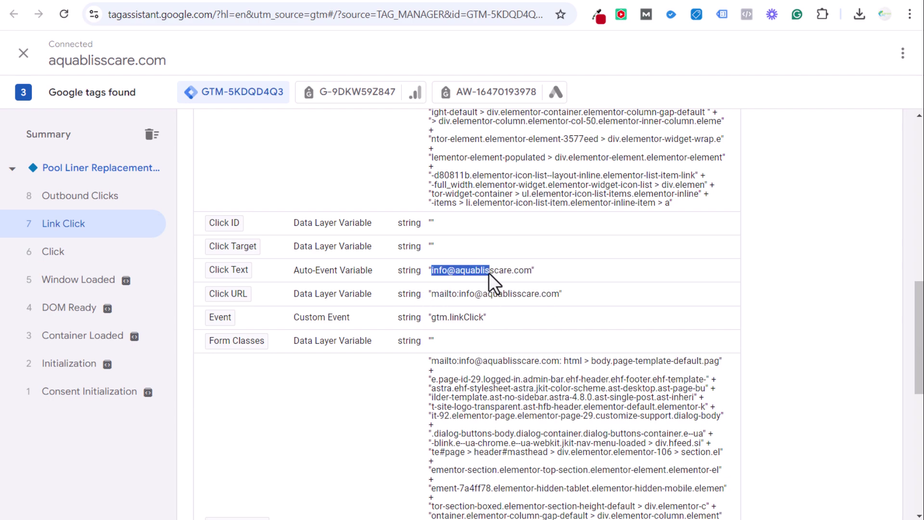
pyautogui.doubleClick(460, 294)
pyautogui.tripleClick(452, 295)
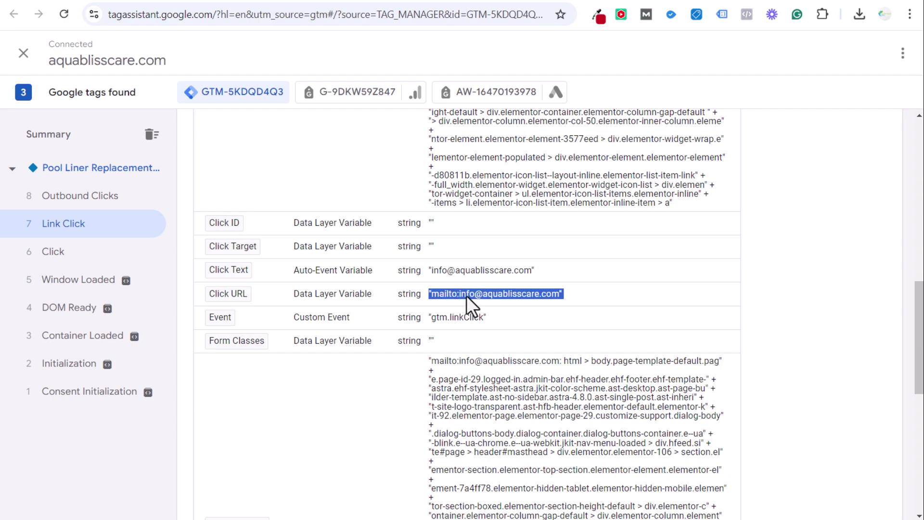
pyautogui.click(464, 267)
pyautogui.moveTo(433, 272); pyautogui.dragTo(528, 272)
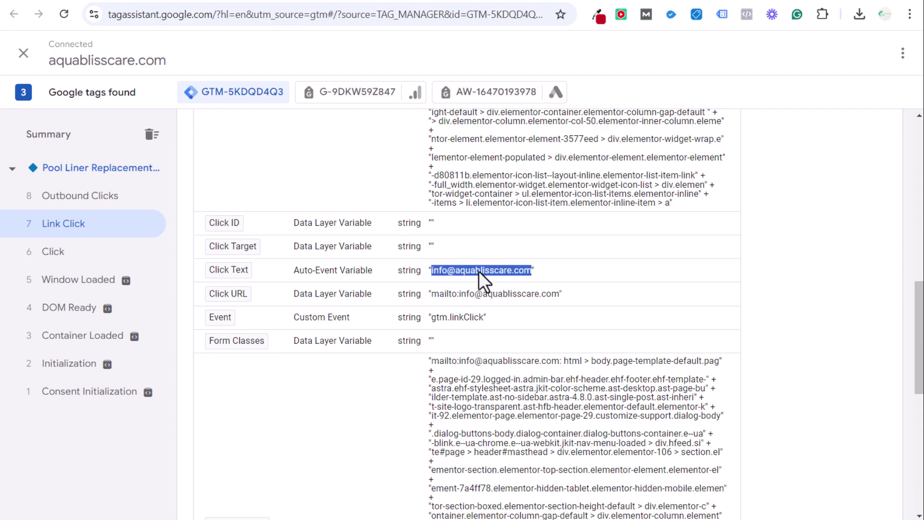
pyautogui.click(437, 270)
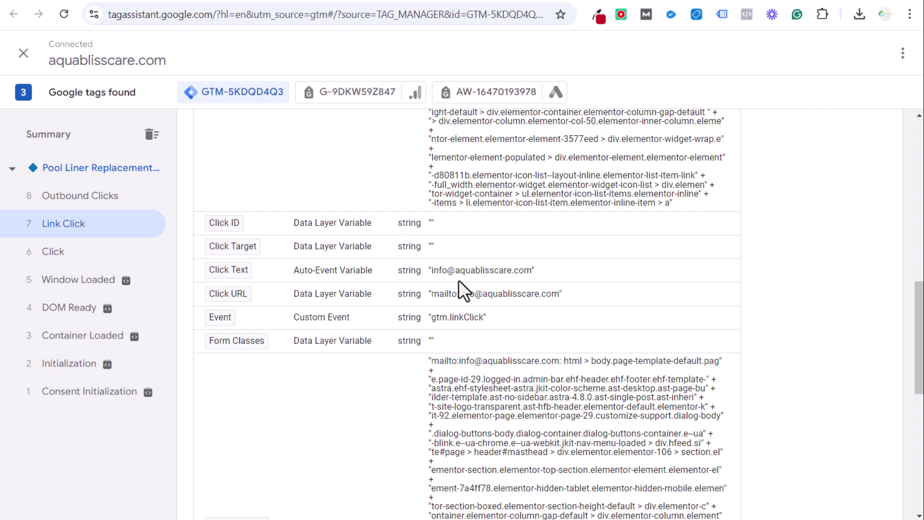
pyautogui.scroll(10, 553, 253)
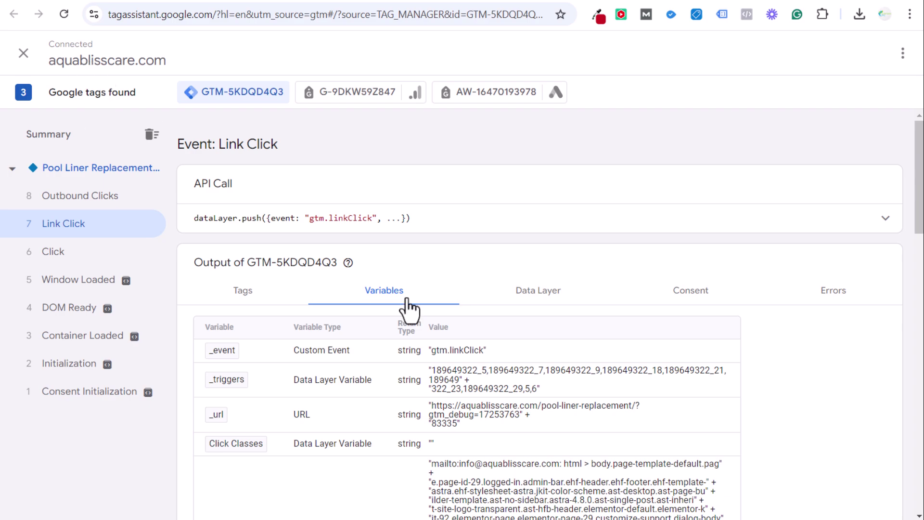
# Step: Click the site's Send Us An Email link again and check the new Link Click events
pyautogui.click(210, 2)
pyautogui.scroll(-8, 686, 241)
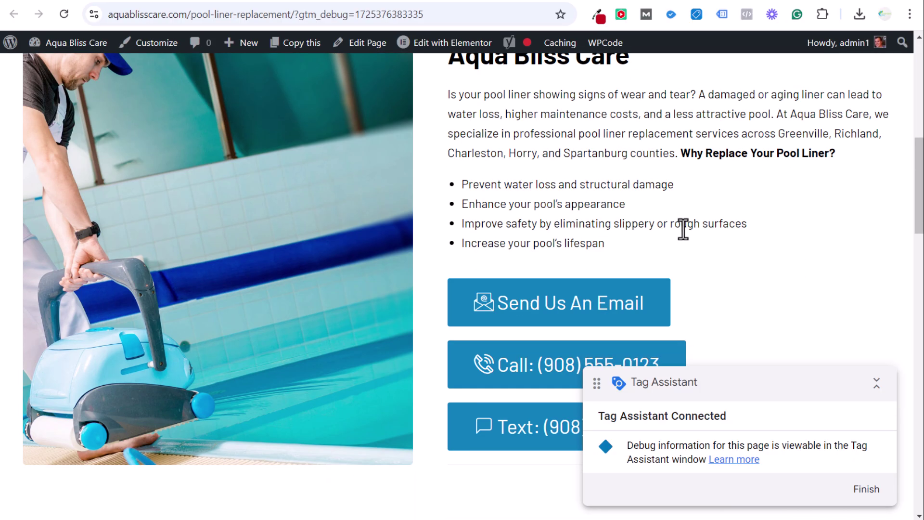
pyautogui.click(165, 2)
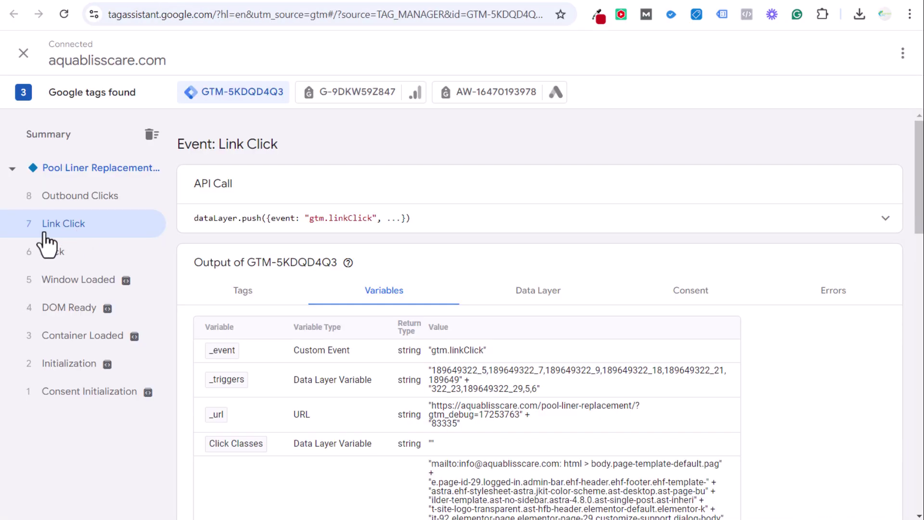
pyautogui.click(206, 2)
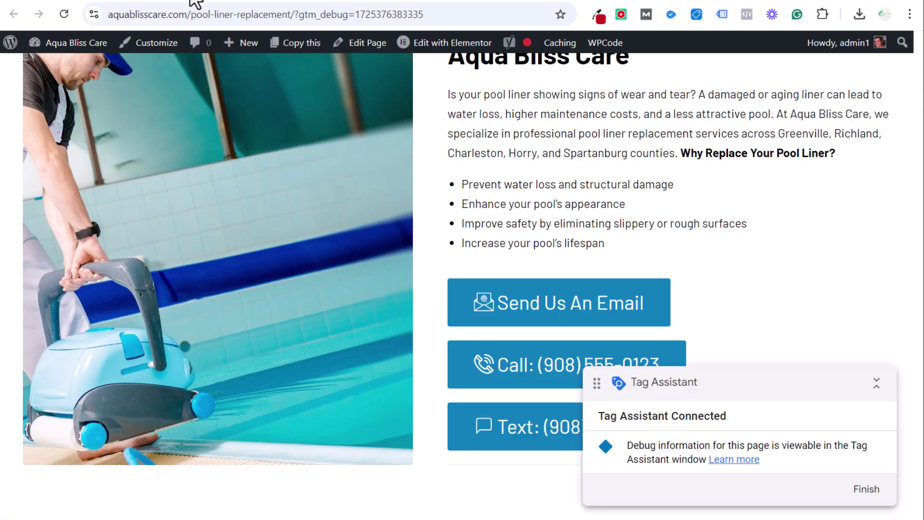
pyautogui.click(573, 312)
pyautogui.click(165, 2)
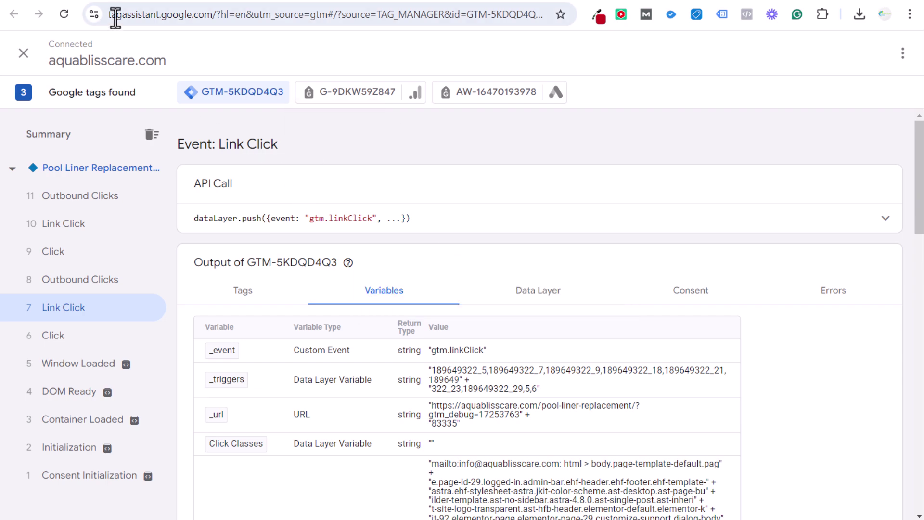
pyautogui.click(92, 1)
# Step: Finish the email conversion action and open the Aqua Bliss Care Search Campaign's settings
pyautogui.scroll(-2, 255, 259)
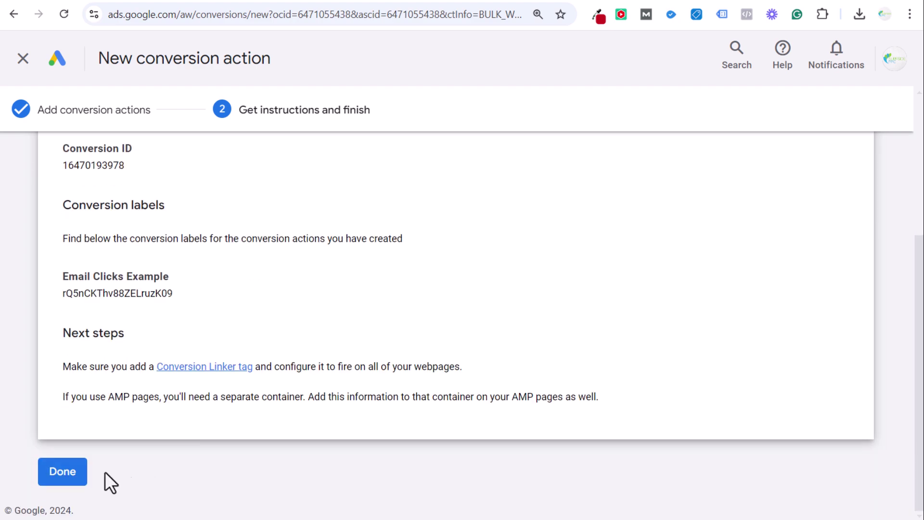
pyautogui.click(72, 472)
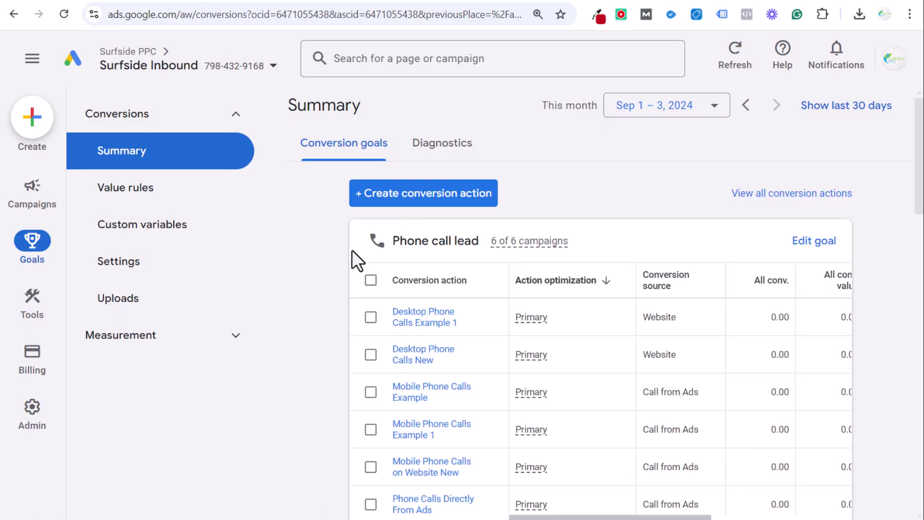
pyautogui.moveTo(29, 201)
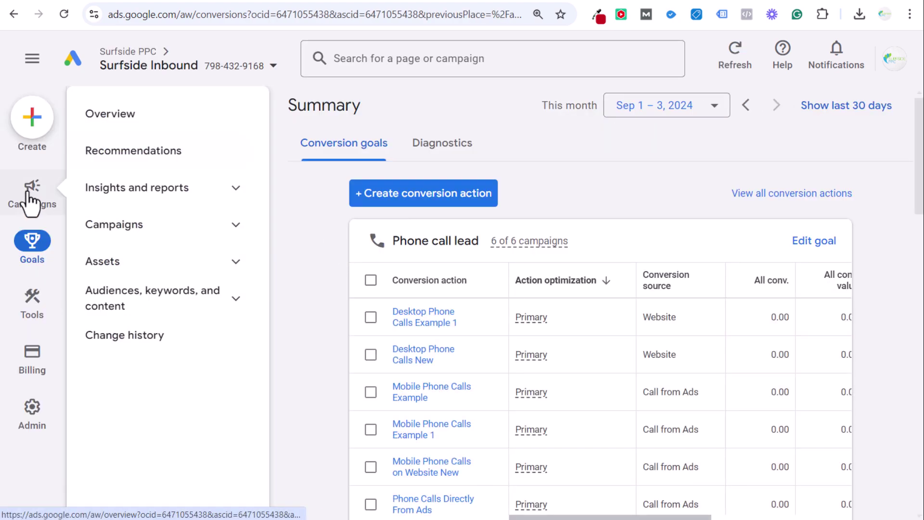
pyautogui.click(157, 228)
pyautogui.click(157, 270)
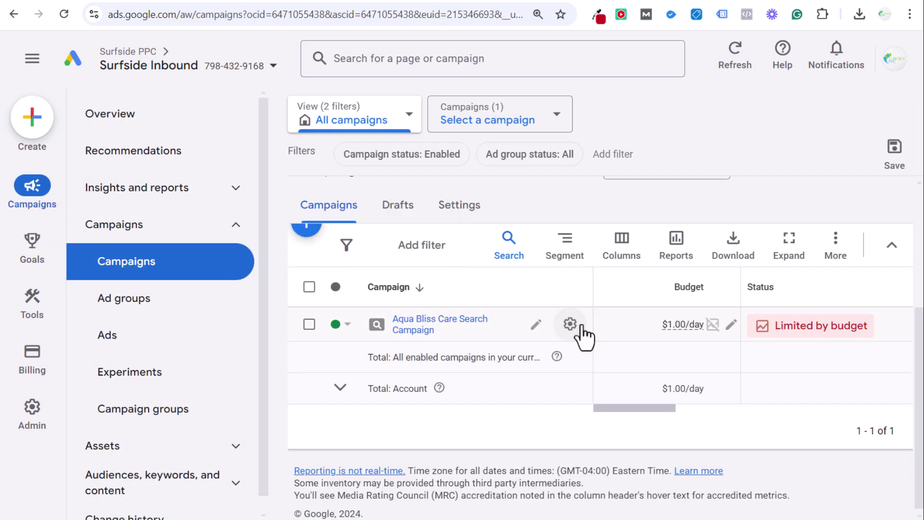
pyautogui.click(571, 326)
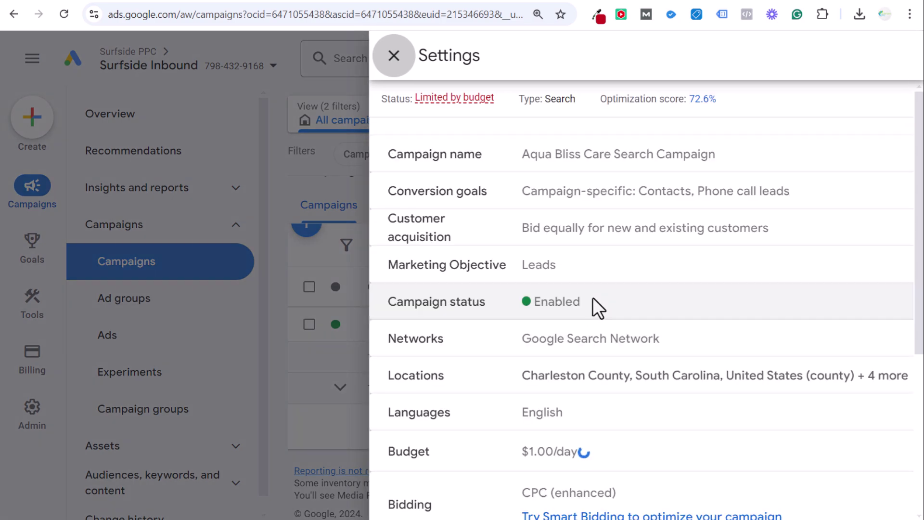
# Step: Expand Conversion goals and confirm Contacts includes Email Clicks Example and Email New actions
pyautogui.click(734, 195)
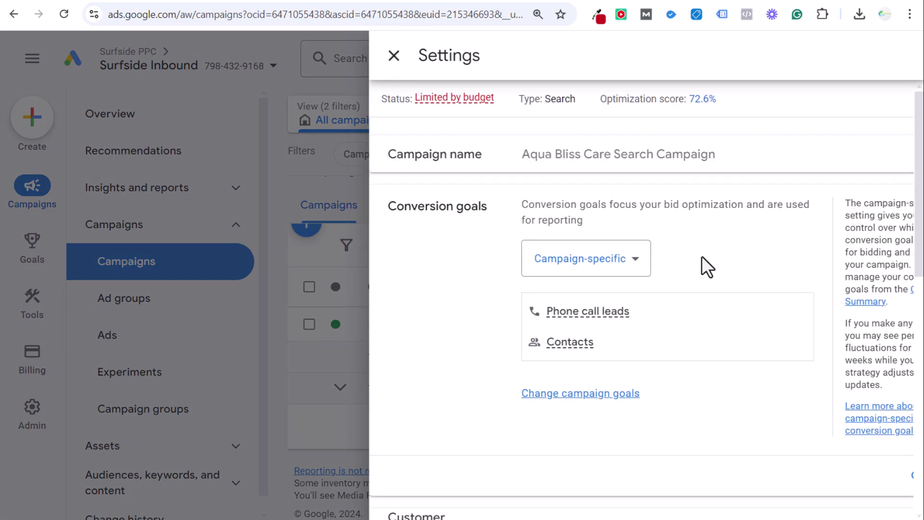
pyautogui.scroll(-3, 697, 270)
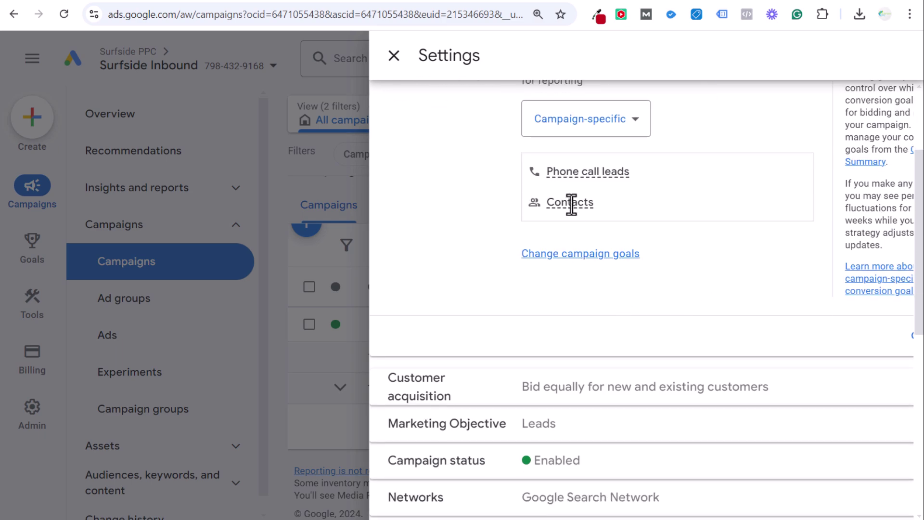
pyautogui.moveTo(571, 204)
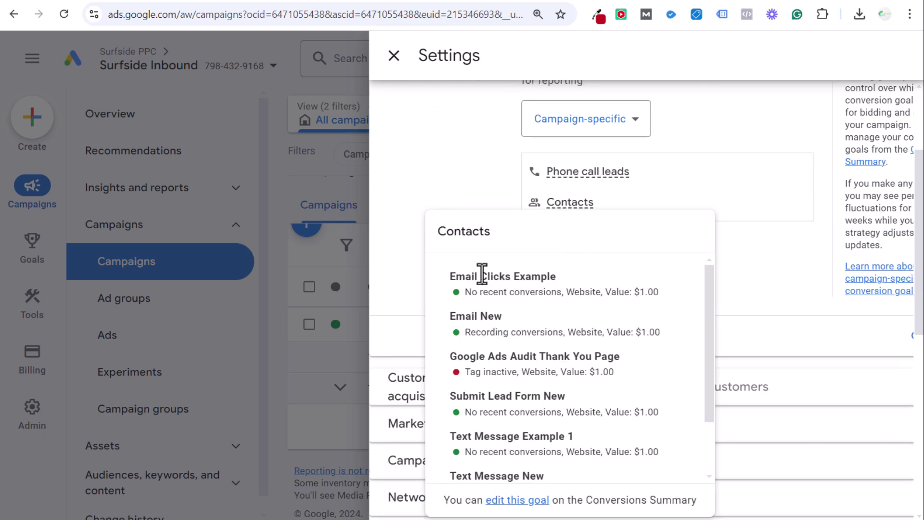
pyautogui.moveTo(450, 275)
pyautogui.mouseDown()
pyautogui.moveTo(677, 293)
pyautogui.moveTo(437, 275)
pyautogui.mouseUp()
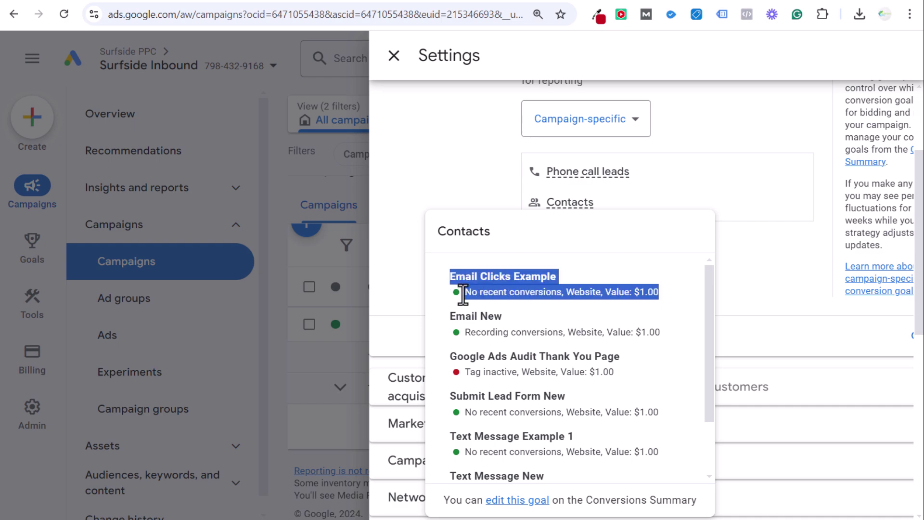
pyautogui.moveTo(449, 315); pyautogui.dragTo(680, 333)
pyautogui.click(680, 333)
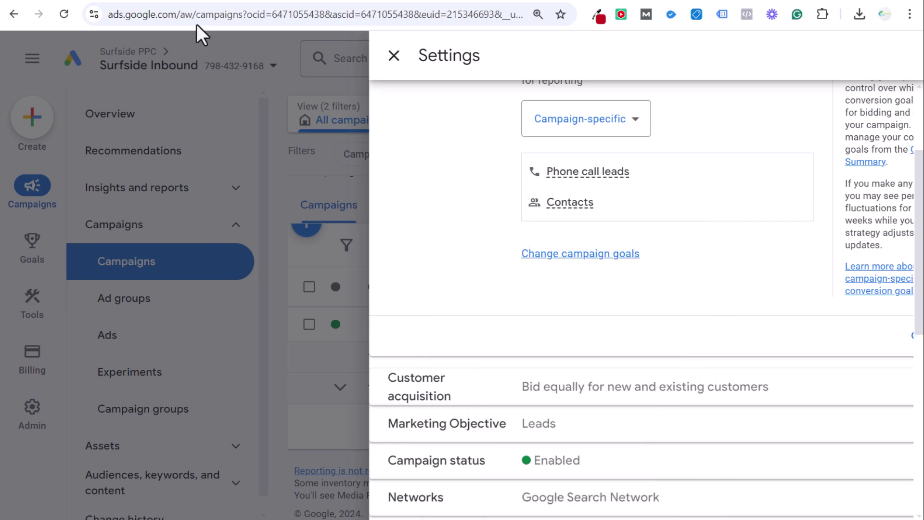
pyautogui.click(159, 1)
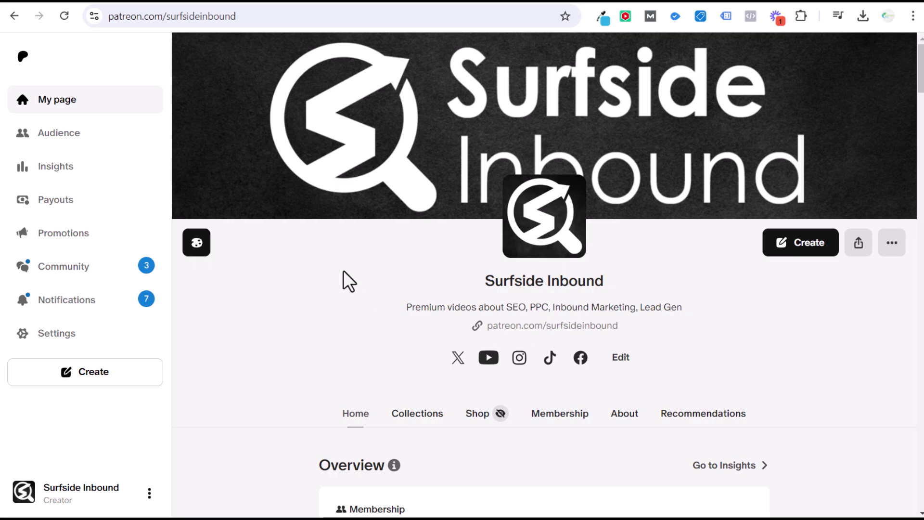
# Step: Switch between the YouTube course video and the Patreon page, ending on the video
pyautogui.click(308, 2)
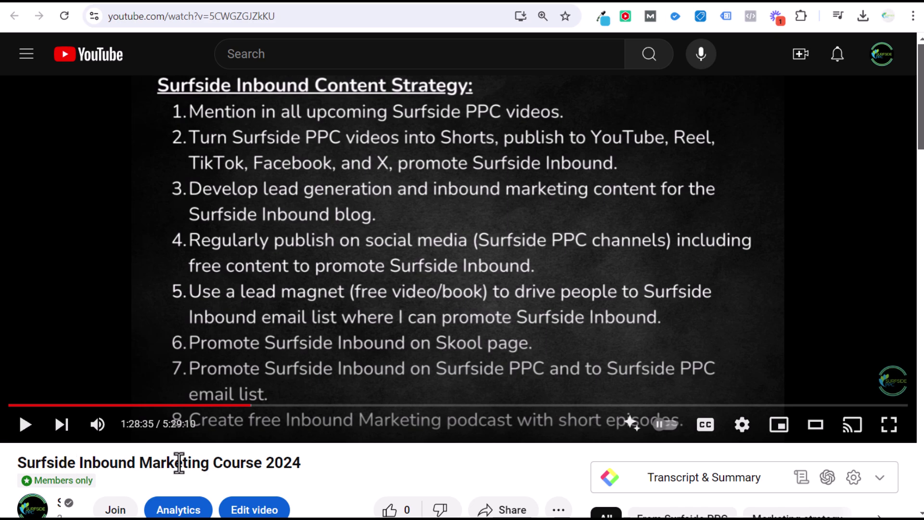
pyautogui.click(353, 6)
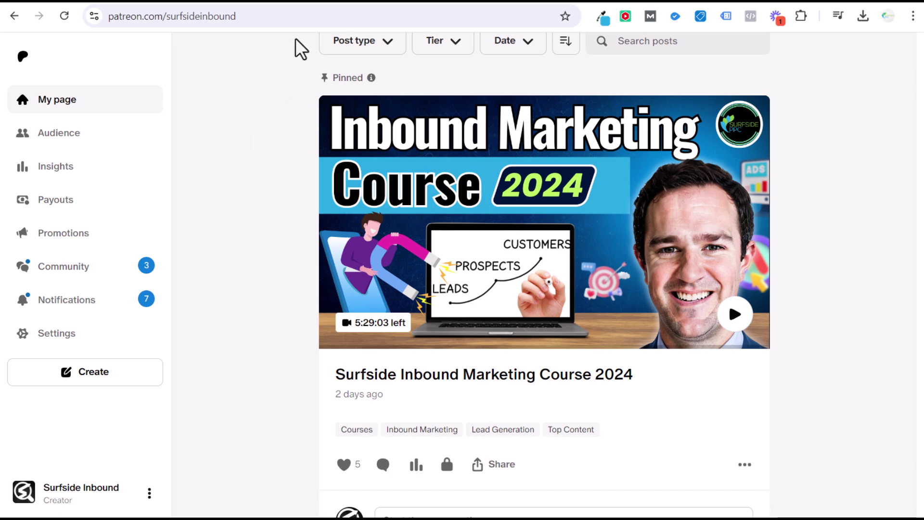
pyautogui.click(315, 6)
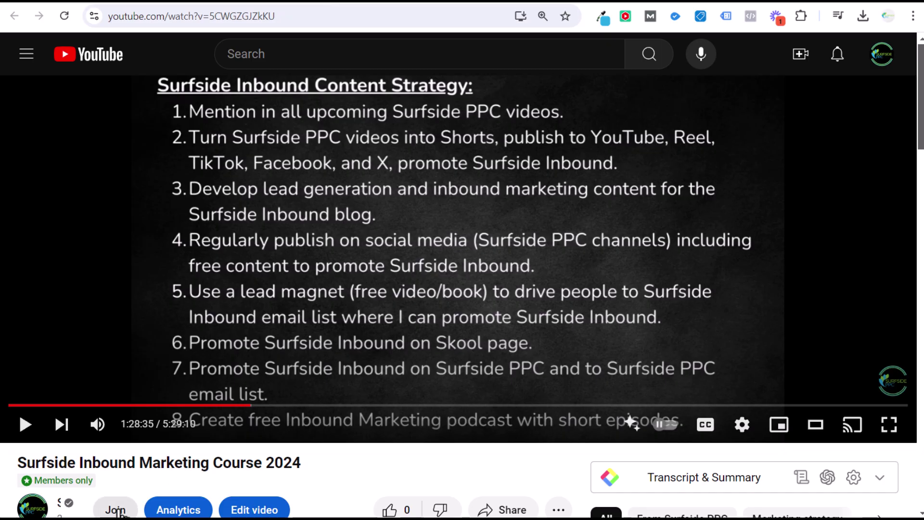